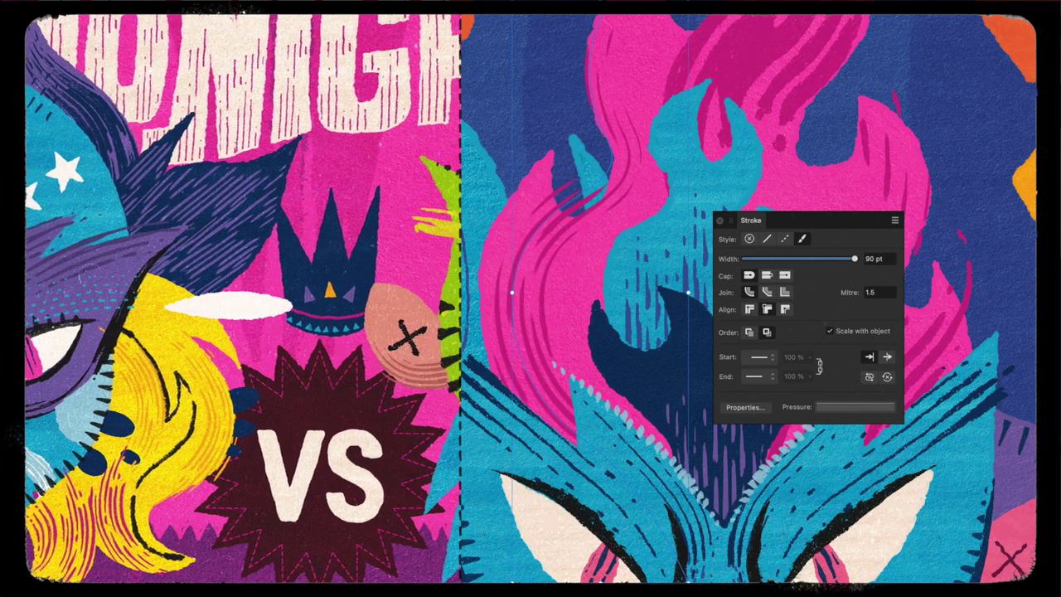
Widen the flame strokes to 100 pt, then try a Stipple & Shade shader and FT Pentel Fine A.
mouse_move(856, 265)
mouse_down()
mouse_move(834, 251)
mouse_move(877, 266)
mouse_move(841, 258)
mouse_move(859, 282)
mouse_move(881, 261)
mouse_up()
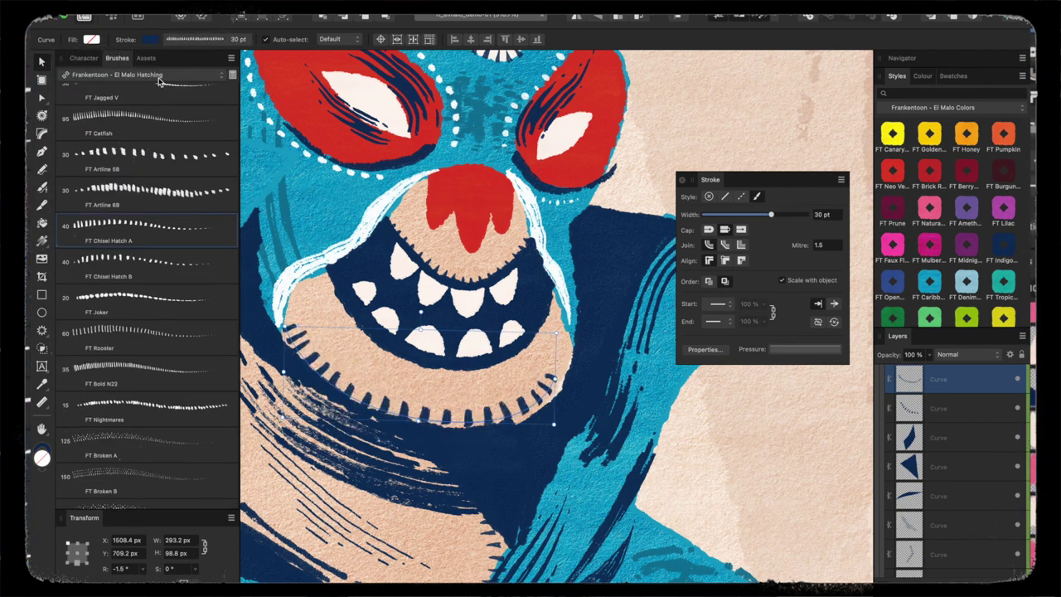
click(141, 75)
click(132, 83)
click(141, 319)
scroll(149, 249, down, 5)
click(139, 279)
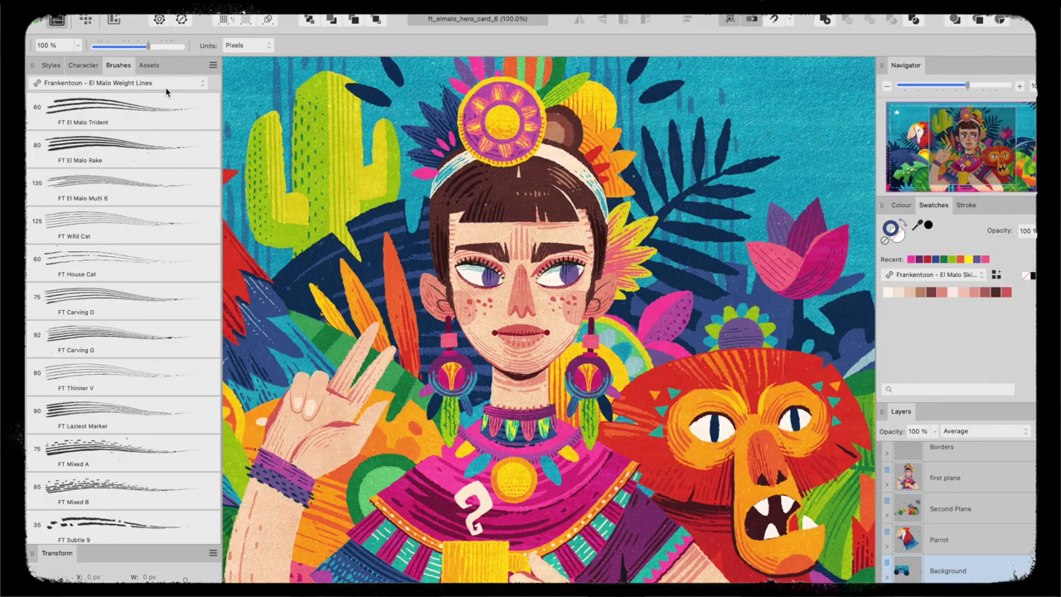
Browse the El Malo Engraving brushes and recolour the curve navy from the El Malo Skin Tones palette.
click(166, 89)
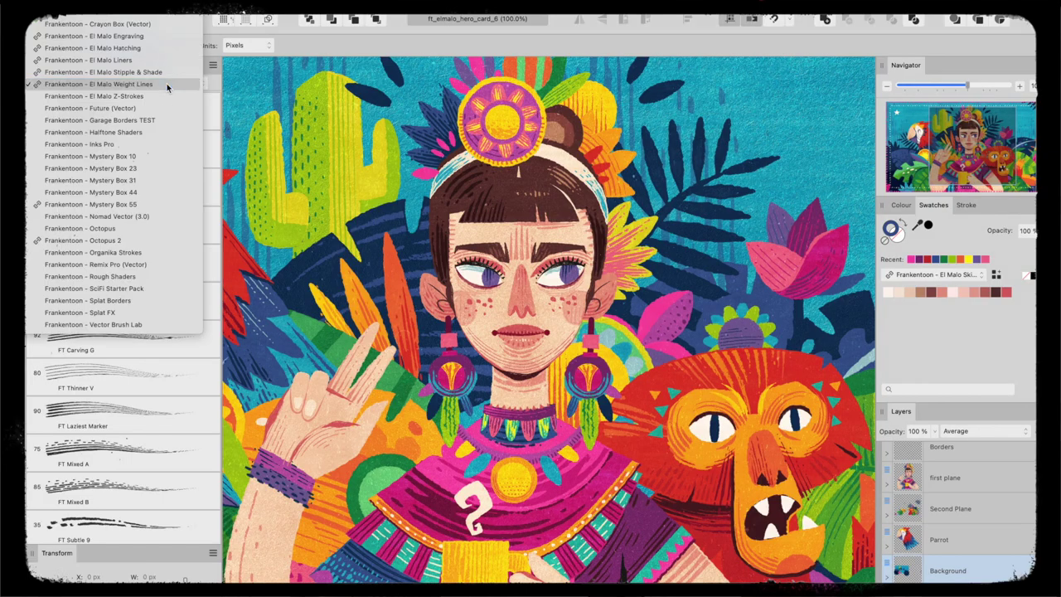
click(145, 35)
scroll(124, 249, down, 10)
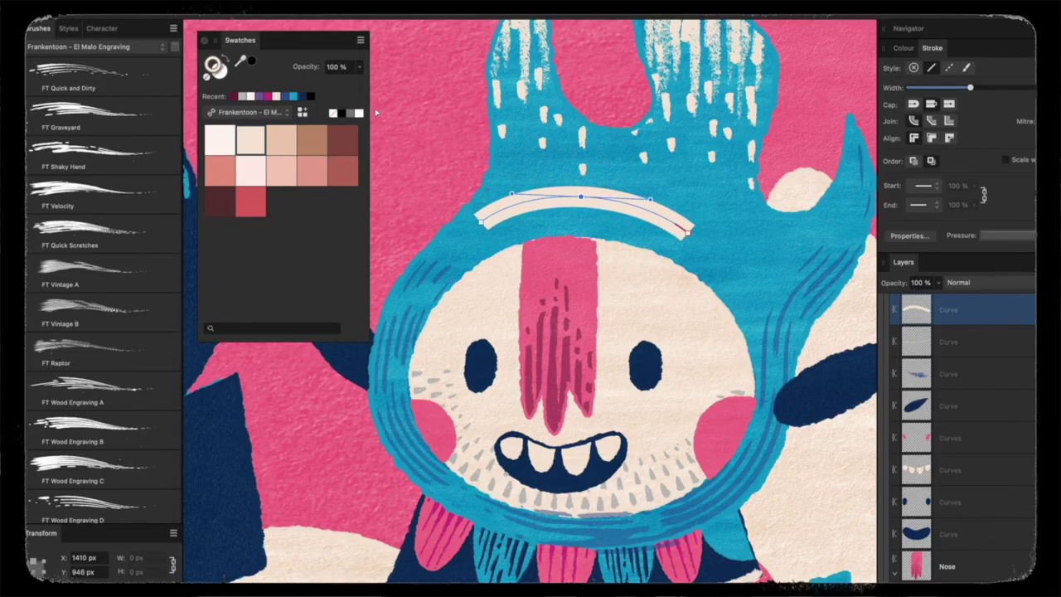
click(275, 113)
click(275, 114)
click(250, 233)
click(219, 234)
Render the navy curve with a stipple brush, thin it, and draw a stroke along the blue hood ring.
click(116, 46)
click(119, 85)
click(137, 79)
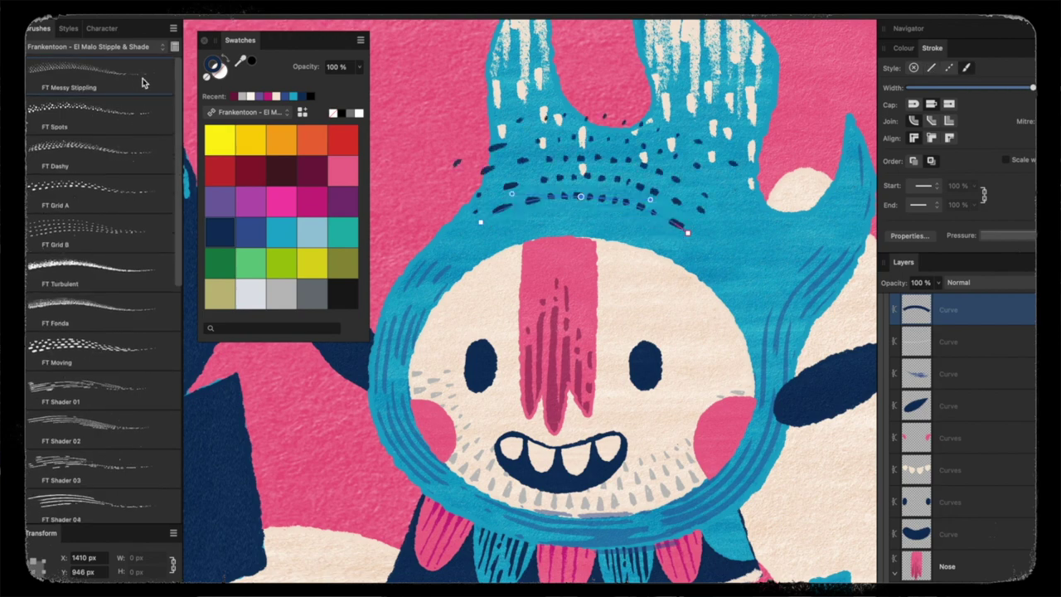
drag(1032, 87, 1010, 87)
drag(1010, 87, 995, 88)
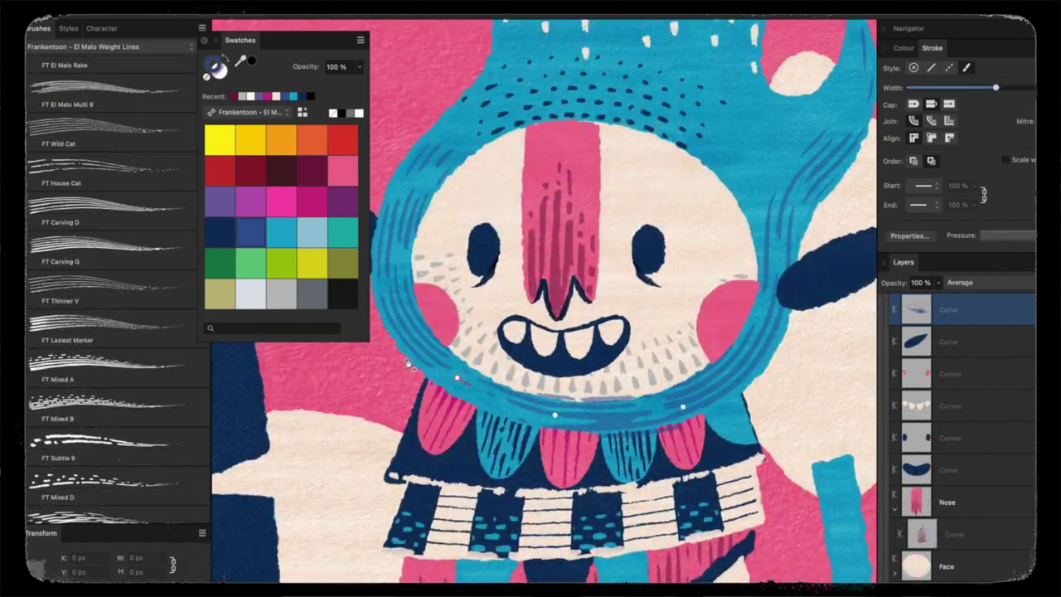
mouse_move(406, 356)
mouse_down()
mouse_move(565, 430)
mouse_move(767, 371)
mouse_up()
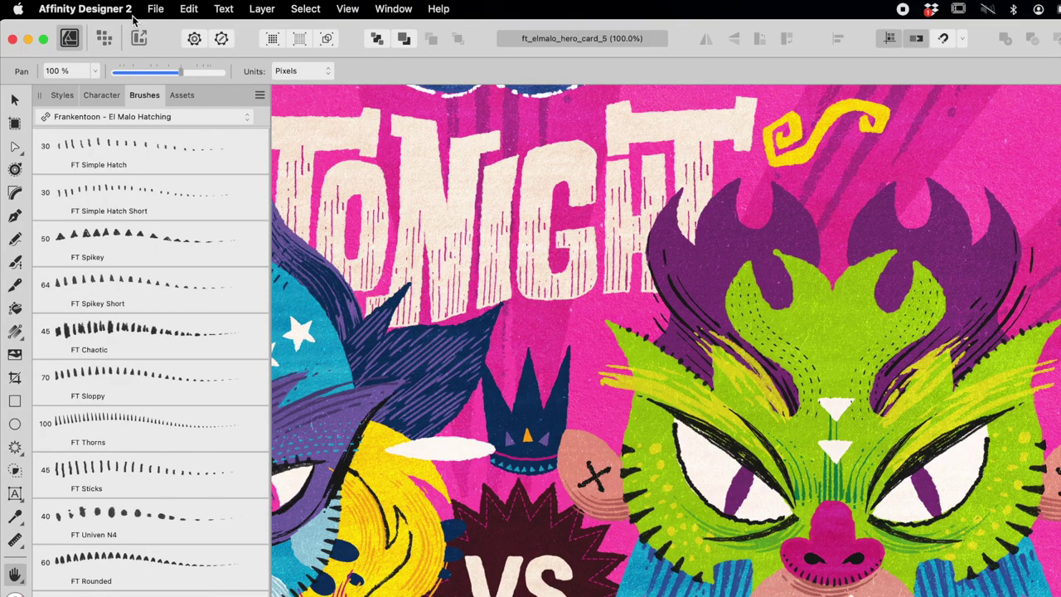
View the My Account details from the Affinity Designer 2 application menu.
click(126, 11)
click(119, 46)
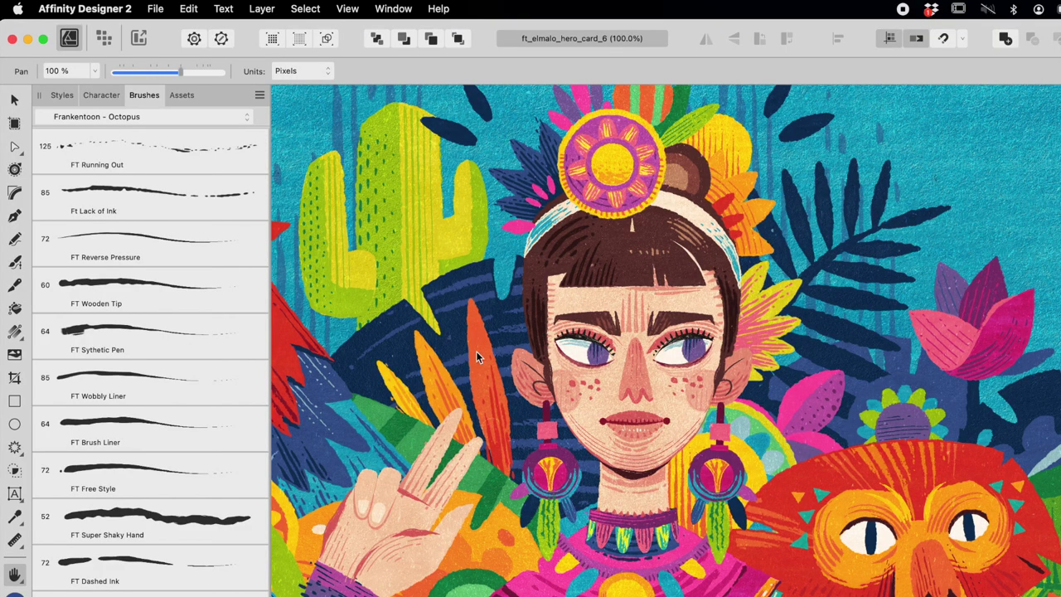
Import Content with all nine El Malo files selected.
click(156, 9)
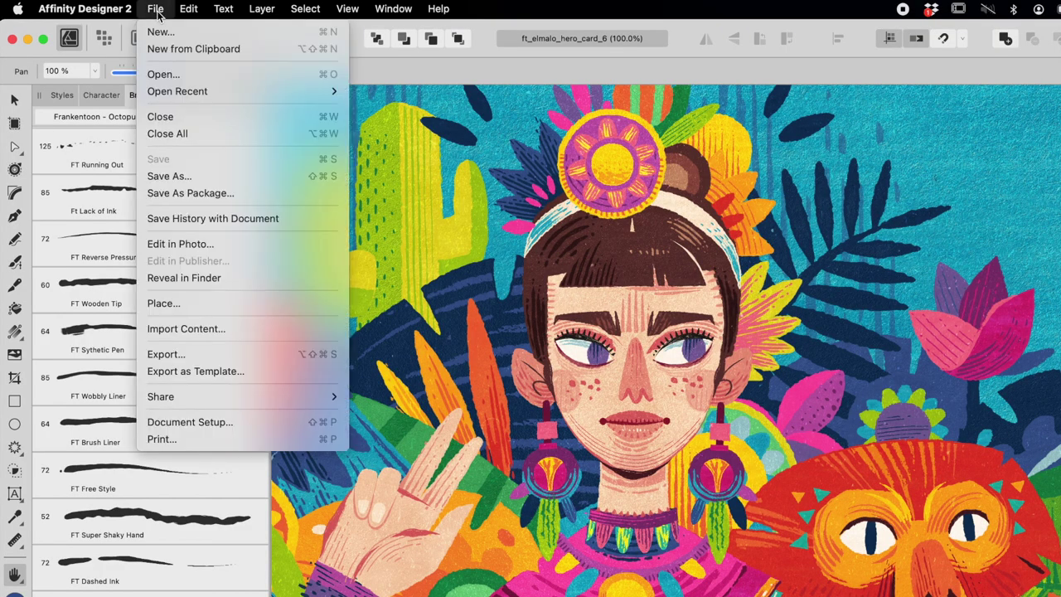
click(208, 330)
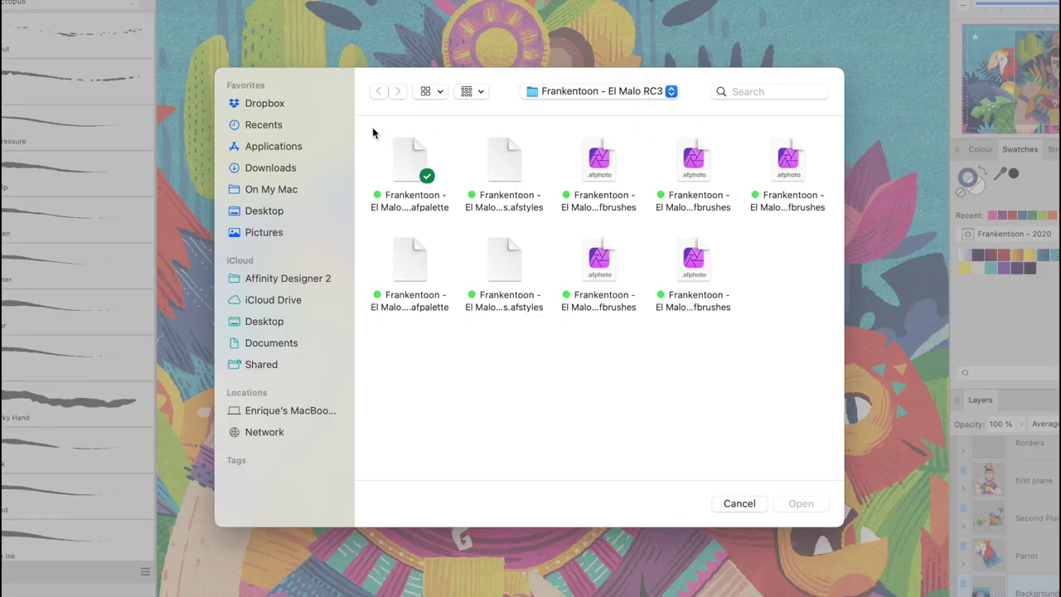
drag(370, 130, 864, 357)
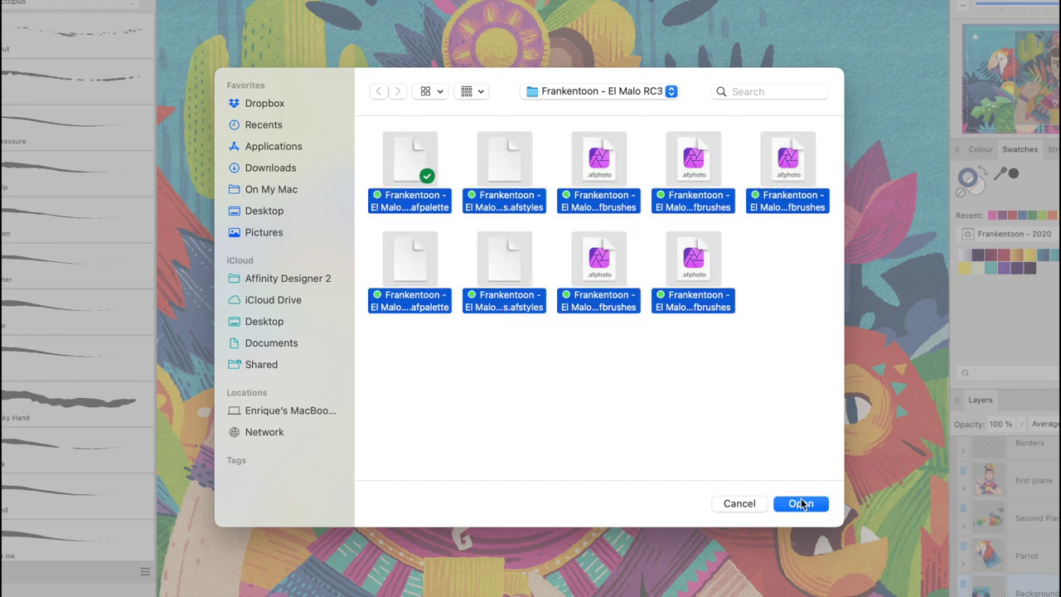
click(798, 505)
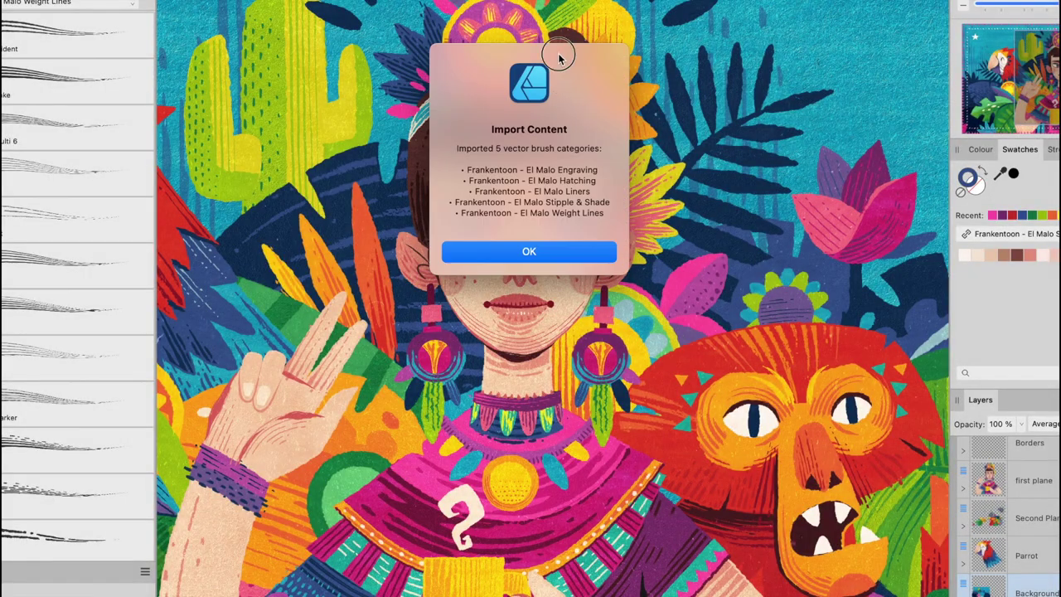
Acknowledge the import reports for brush categories, palettes and style categories.
drag(560, 56, 545, 139)
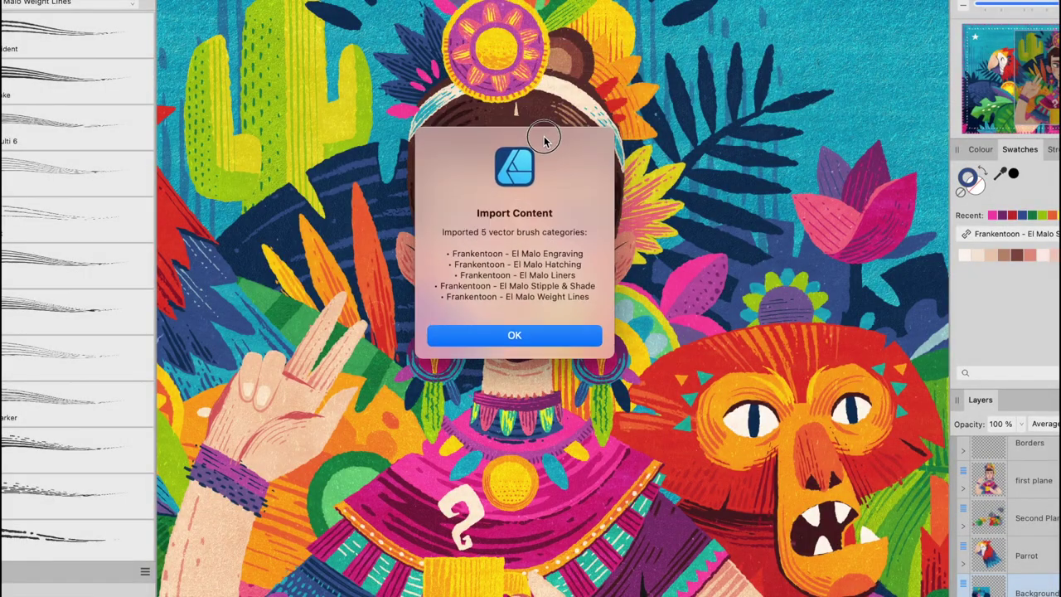
click(568, 341)
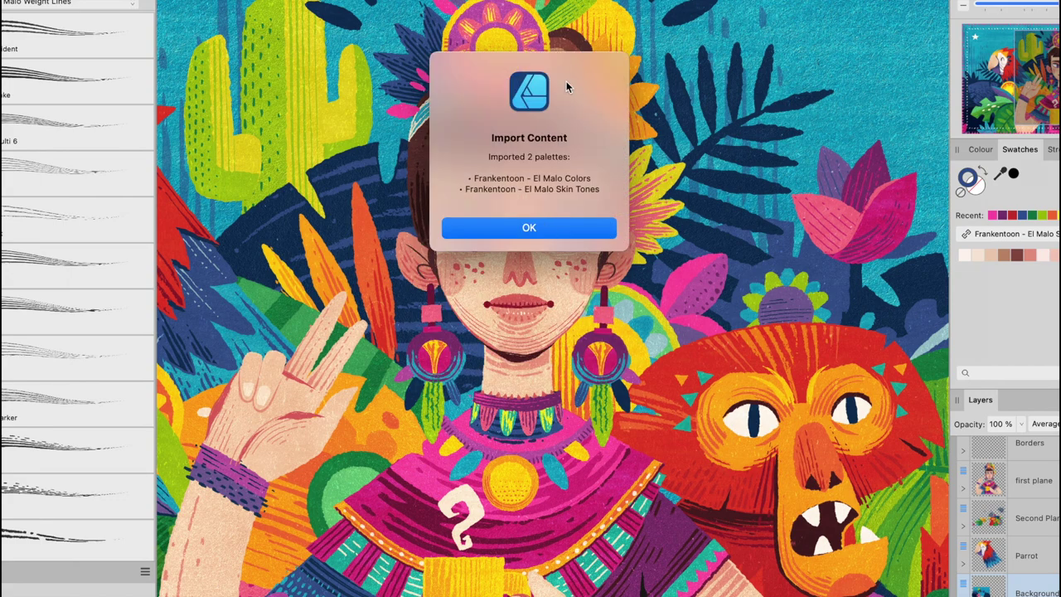
drag(567, 87, 521, 165)
click(531, 313)
drag(569, 68, 556, 145)
click(512, 311)
Browse the El Malo Engraving brushes and El Malo Colors styles.
click(203, 117)
click(166, 57)
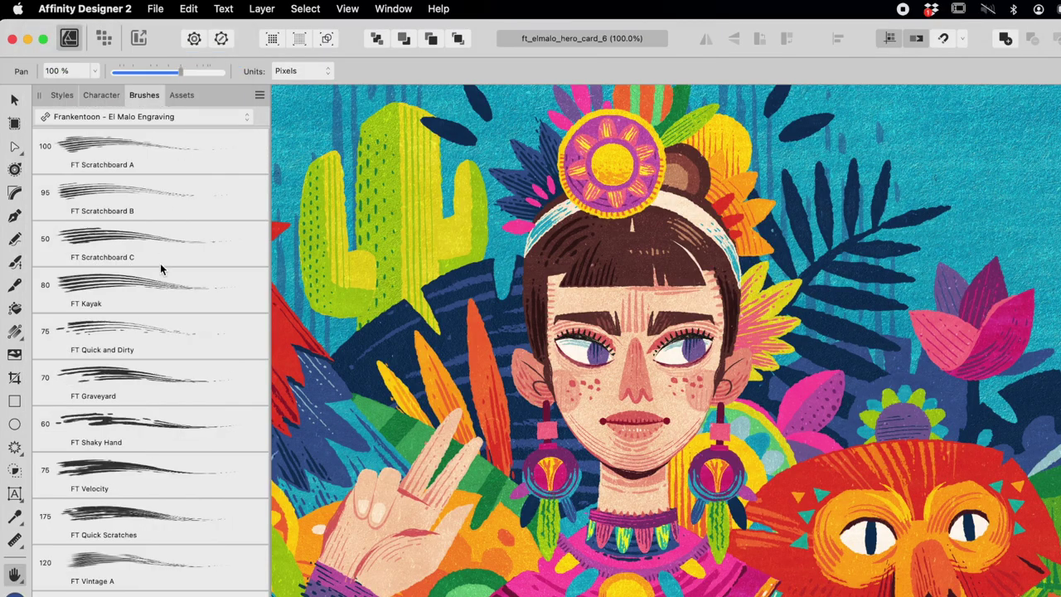
scroll(156, 305, down, 5)
click(62, 95)
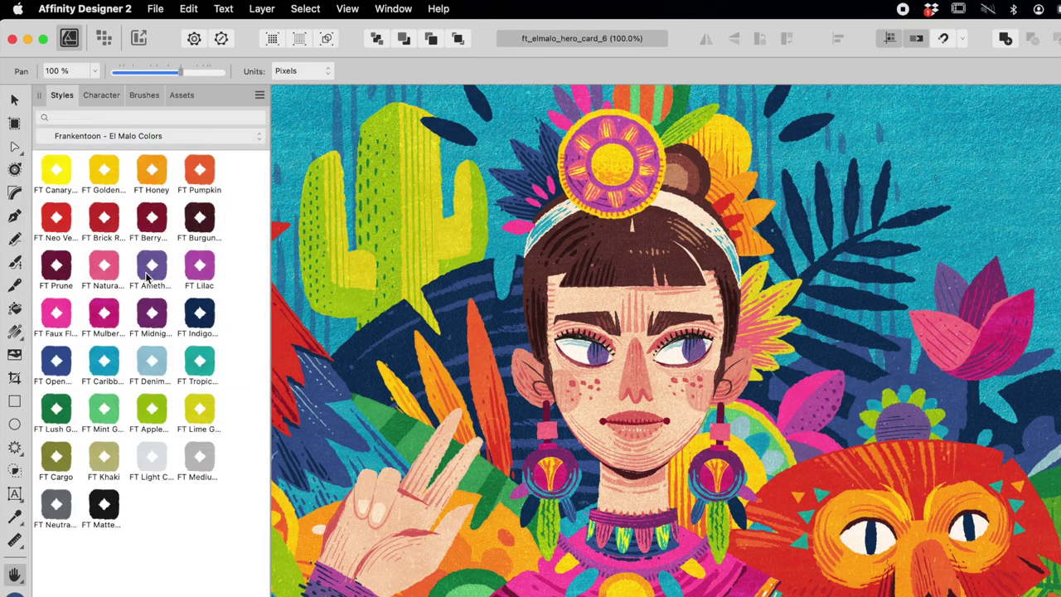
click(204, 141)
Show the El Malo Skin Tones styles in the Styles panel.
click(204, 153)
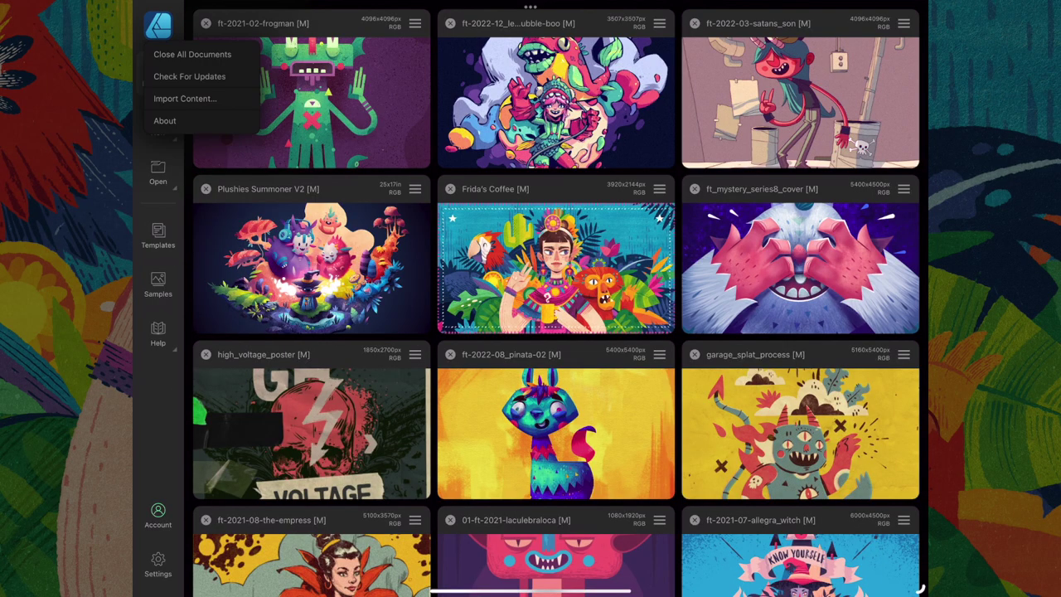
Start Import Content and navigate to Dropbox > 001-Artwork > Frankentoon - El Malo RC3.
click(185, 98)
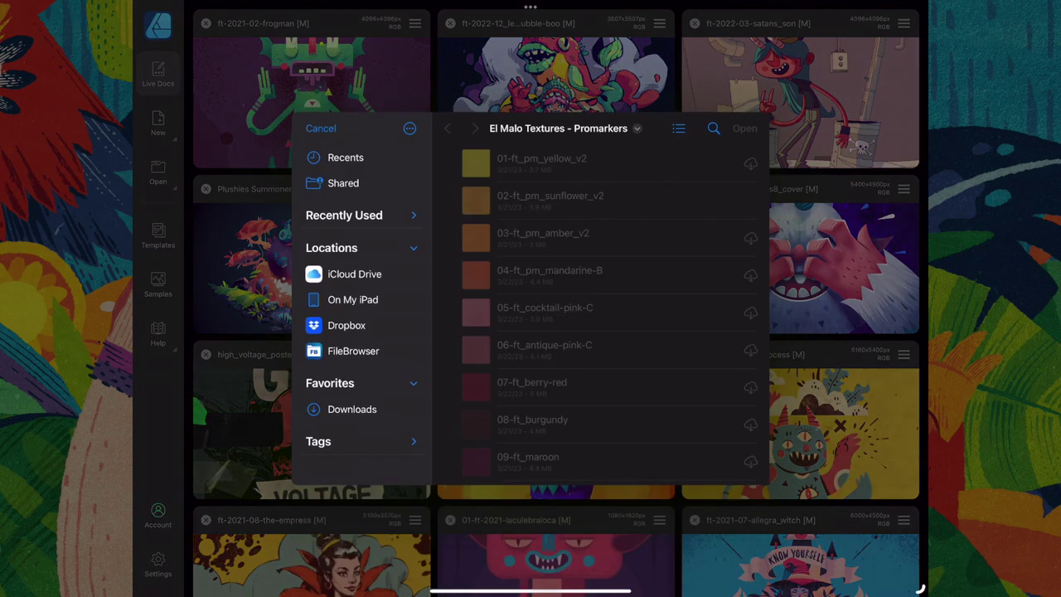
click(347, 325)
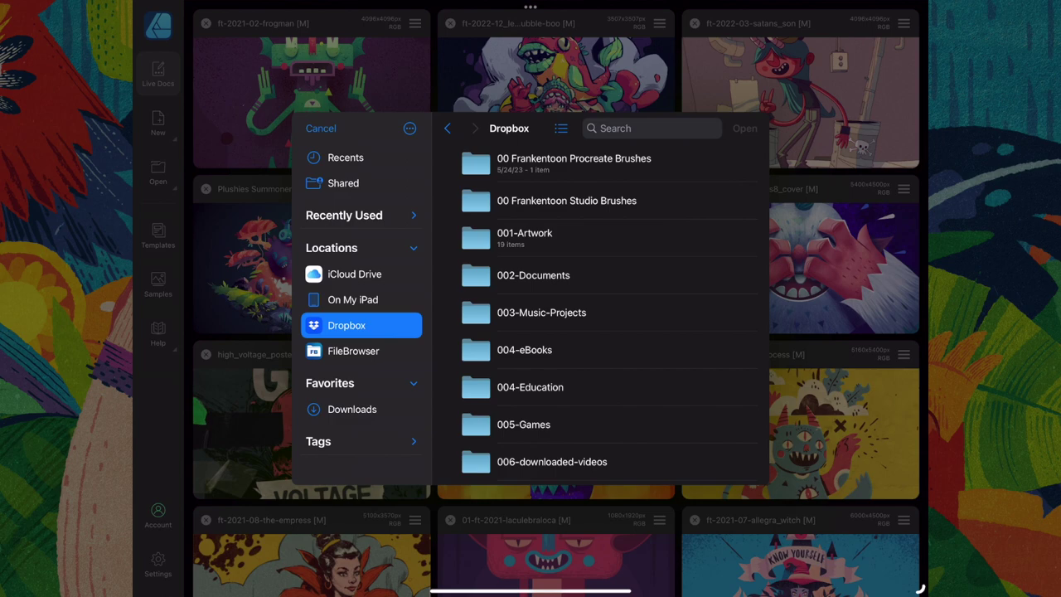
click(525, 233)
click(533, 270)
Tick all nine El Malo palette, style and brush files and import them.
click(451, 164)
click(451, 200)
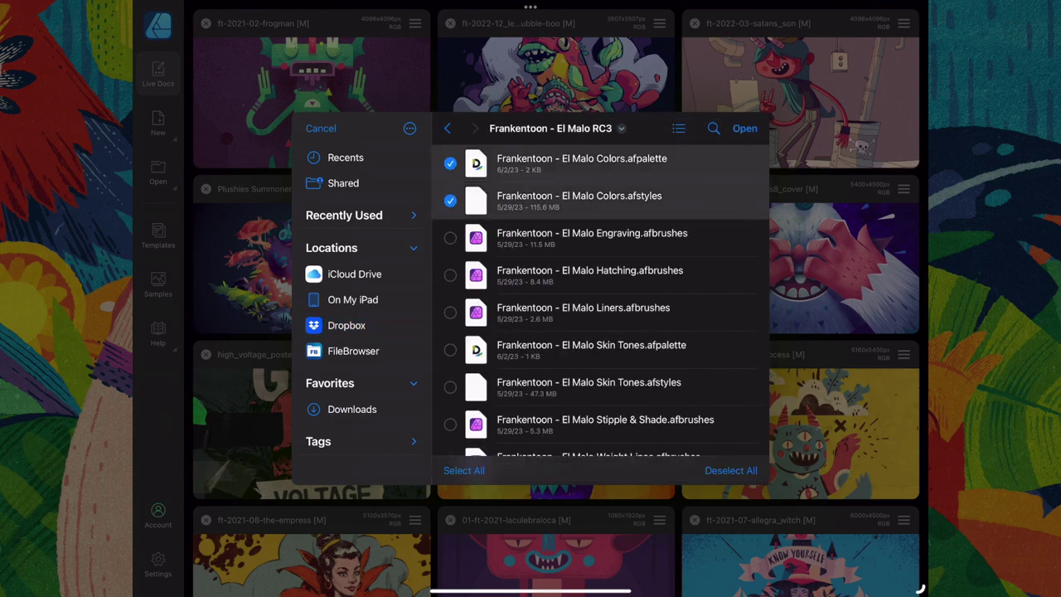
click(450, 238)
click(451, 275)
click(450, 313)
click(451, 350)
click(450, 387)
scroll(600, 295, down, 3)
click(450, 354)
click(451, 391)
scroll(600, 295, up, 3)
click(745, 128)
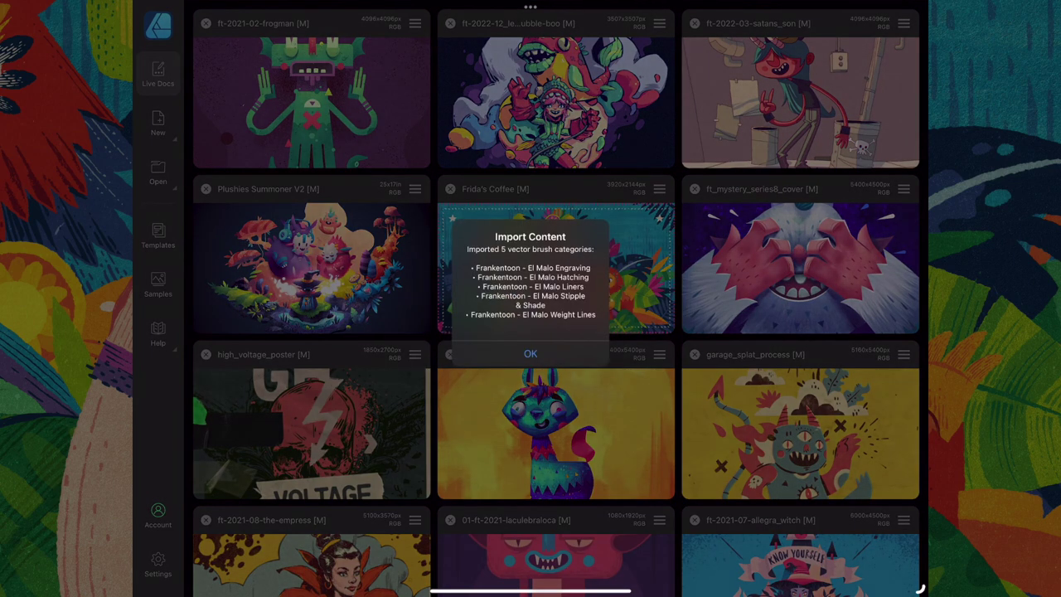
Confirm the brush, palette and style import reports, then open Frida's Coffee.
click(531, 353)
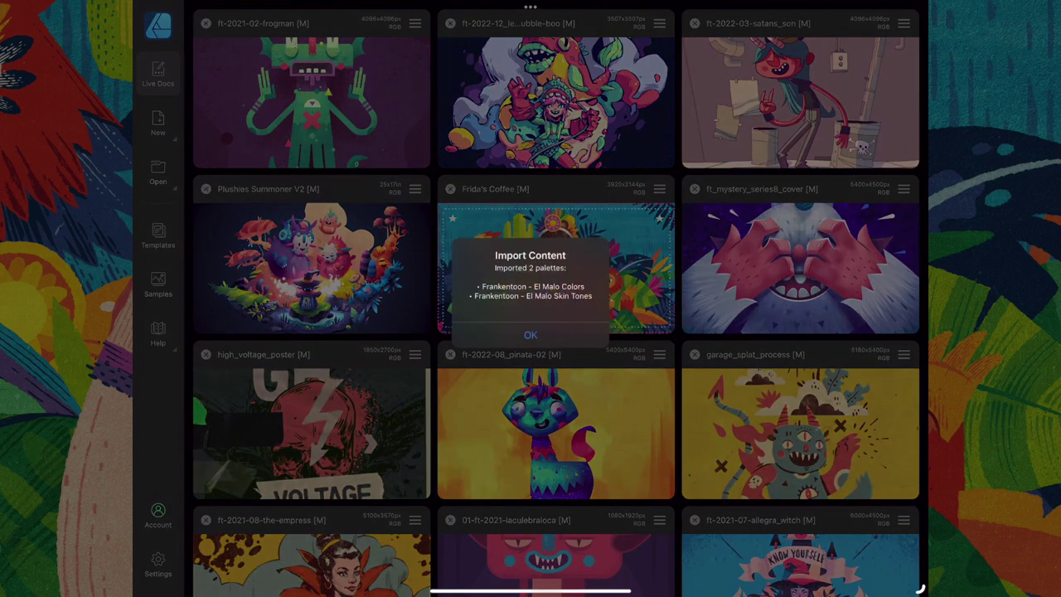
click(531, 335)
click(531, 335)
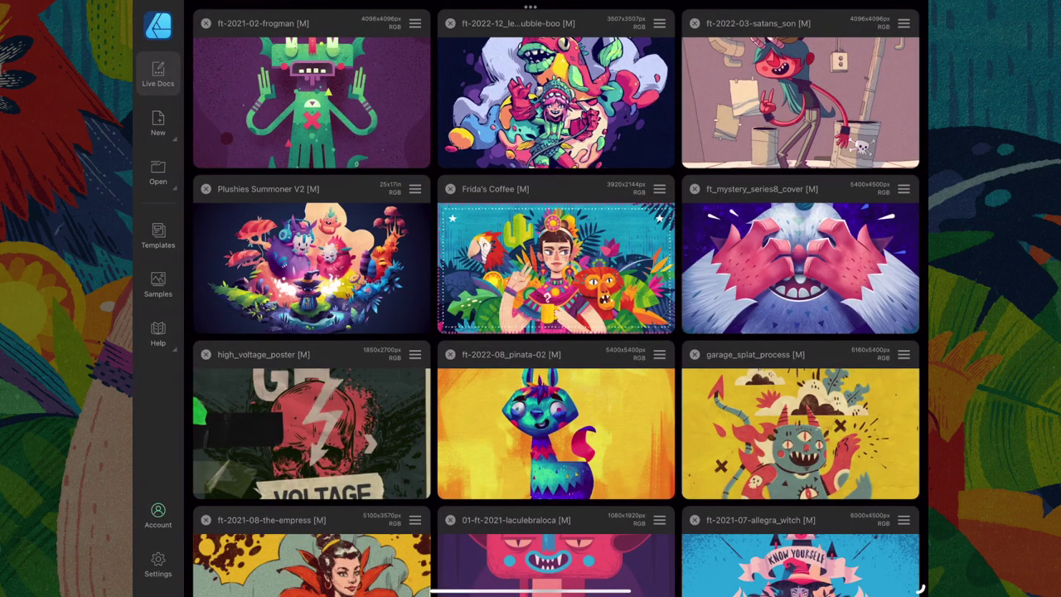
click(556, 267)
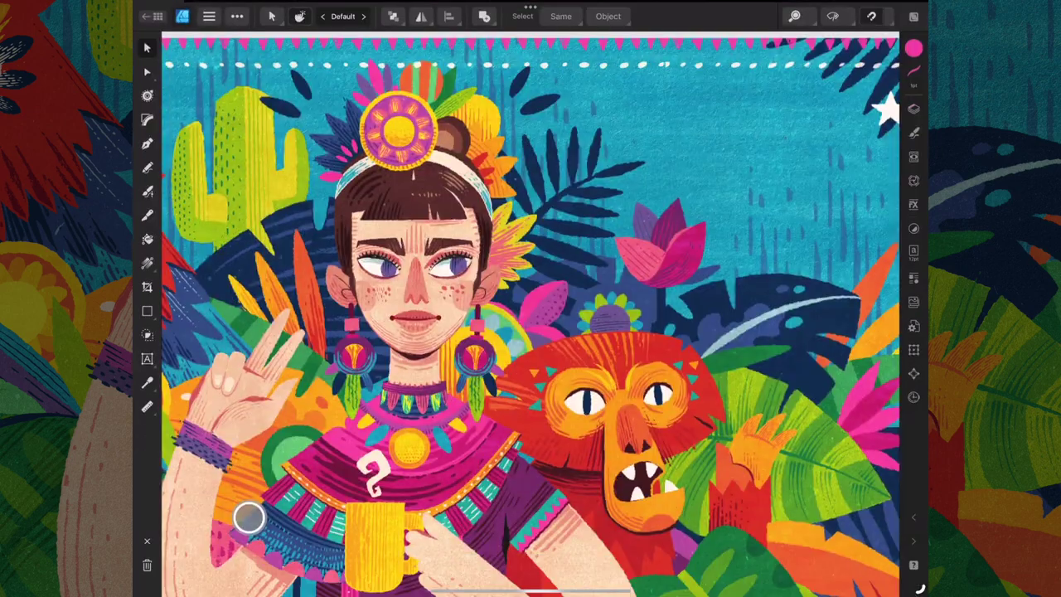
Browse the El Malo Engraving and Liners brushes and the imported colour styles.
click(839, 62)
click(697, 54)
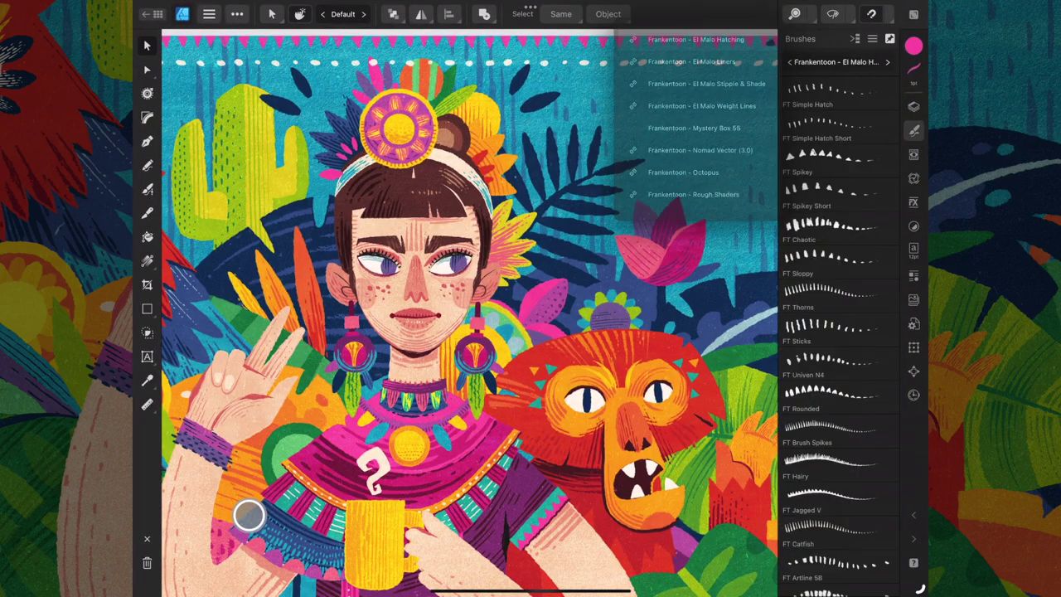
click(838, 61)
click(691, 99)
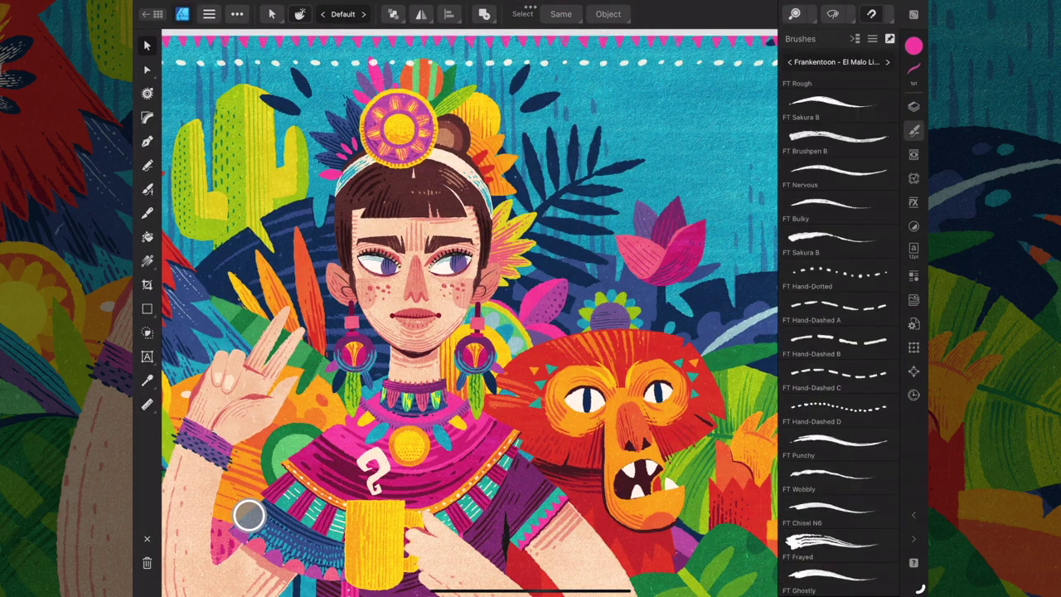
click(914, 202)
scroll(838, 332, down, 10)
scroll(837, 332, up, 10)
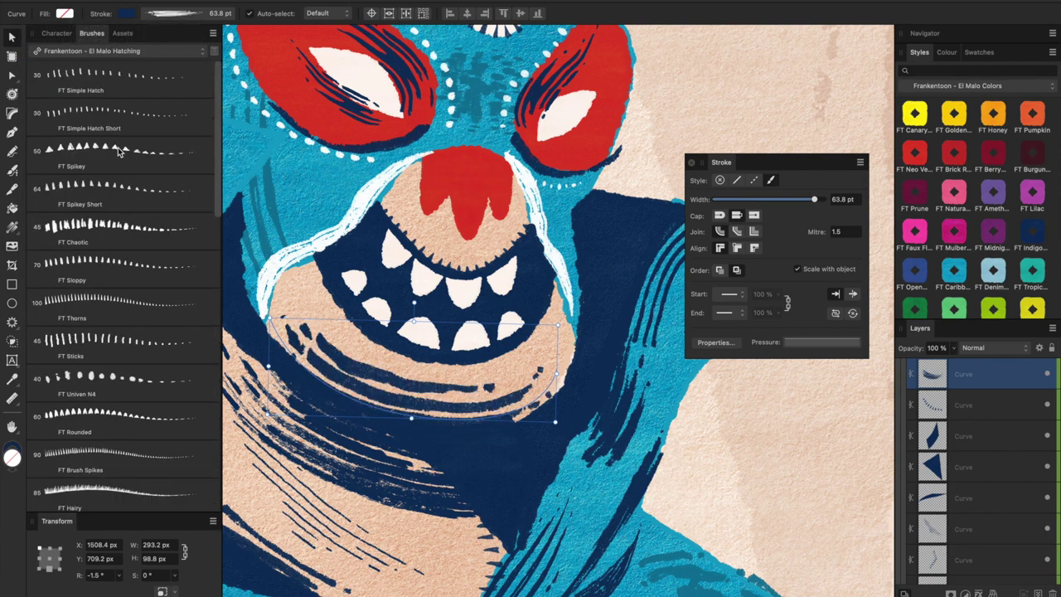
Apply FT Spikey hatching and a tick-like brush to the chin curve, then show El Malo Liners.
click(145, 199)
scroll(145, 216, down, 2)
Try two El Malo Liners brushes on the chin curve.
scroll(145, 220, down, 3)
click(142, 339)
click(149, 51)
click(154, 66)
scroll(124, 249, down, 3)
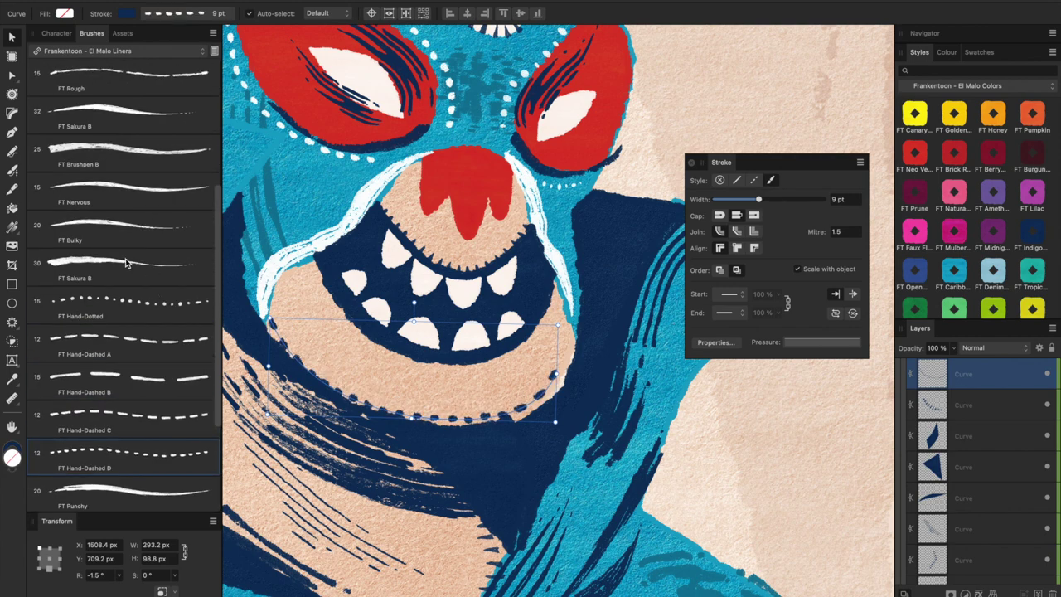
click(109, 233)
Try FT Turbulent and another stipple brush, finishing the curve on FT Shader 07.
scroll(109, 233, down, 2)
click(143, 53)
click(143, 64)
click(114, 125)
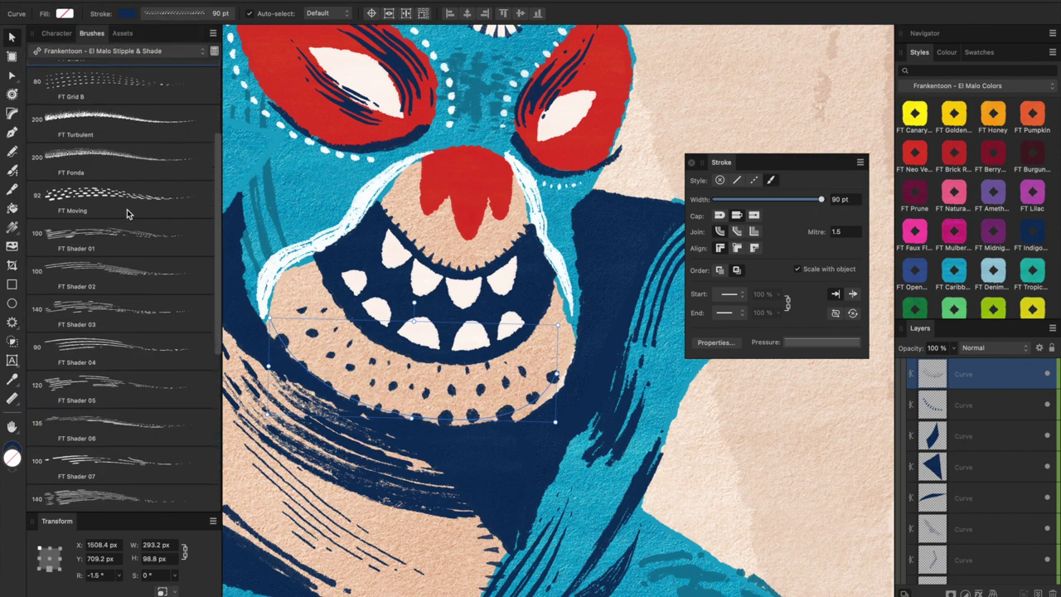
click(116, 83)
click(122, 431)
scroll(158, 241, down, 5)
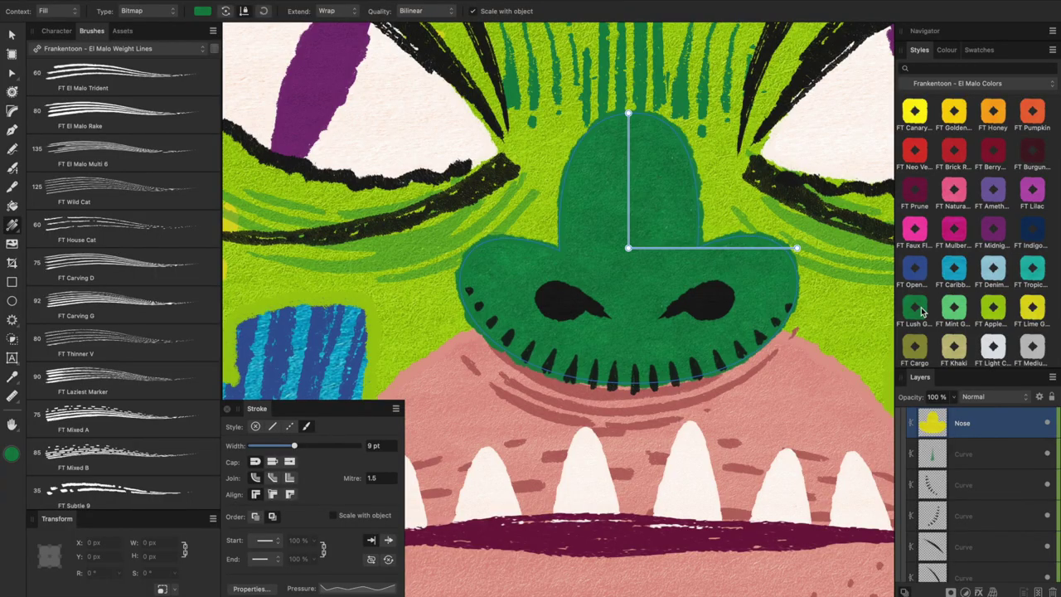
Recolour the nose light blue with FT Caribbean, then magenta with FT Mulberry.
click(954, 269)
click(956, 230)
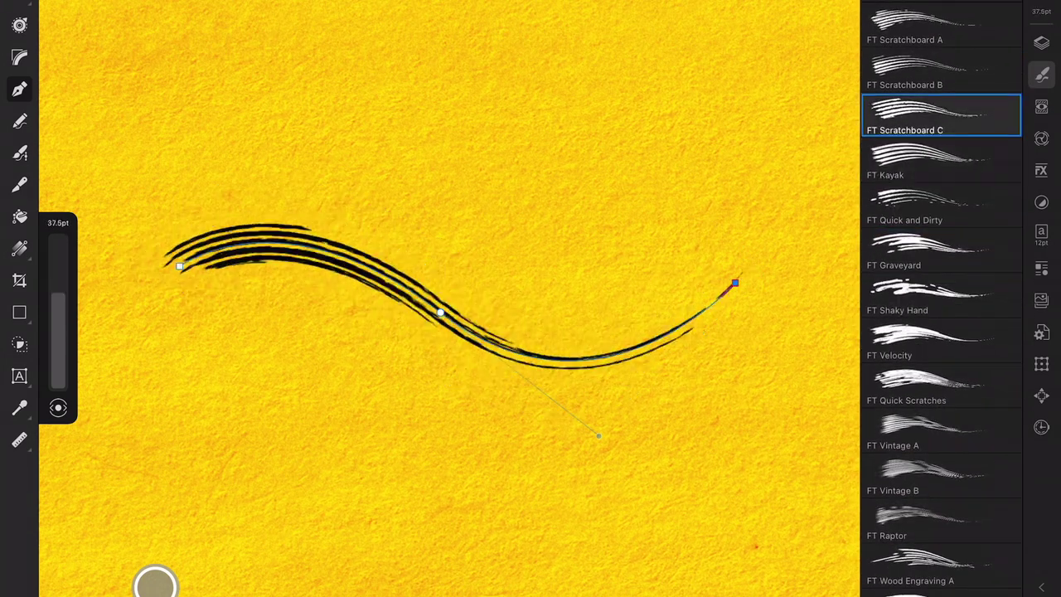
Preview FT Velocity and several shader brushes on the wavy test curve.
click(943, 340)
scroll(942, 298, down, 10)
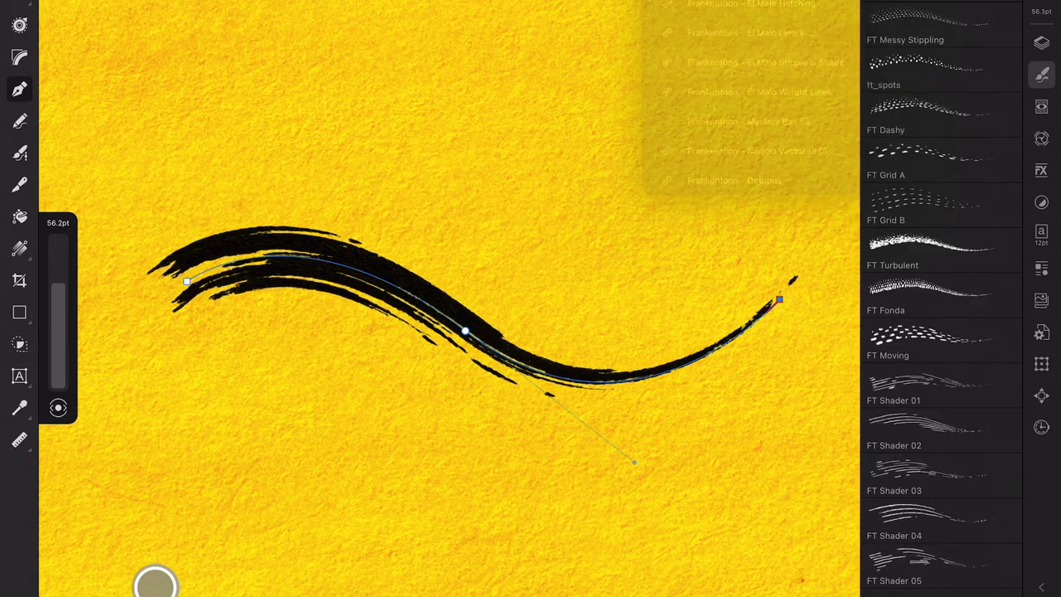
click(943, 115)
click(944, 205)
click(944, 295)
scroll(942, 299, down, 3)
click(944, 177)
scroll(942, 298, down, 1)
Try FT Shader 05, FT Shader 08 and FT Pentel Fine A, settling on FT Pentel Fine B.
click(944, 358)
scroll(942, 298, down, 2)
click(944, 379)
click(944, 469)
click(943, 514)
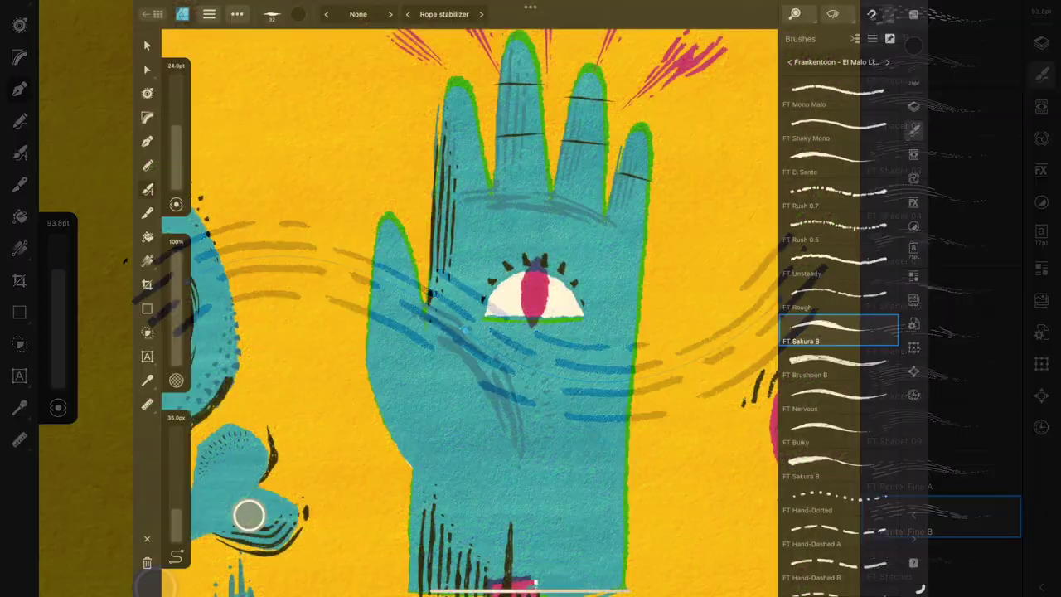
Outline the hand's left and right edges in black and add an FT Sakura B curve under its eye.
mouse_move(389, 184)
mouse_down()
mouse_move(380, 292)
mouse_move(431, 452)
mouse_move(427, 580)
mouse_up()
drag(682, 125, 647, 572)
click(839, 330)
mouse_move(496, 298)
mouse_down()
mouse_move(555, 336)
mouse_move(610, 314)
mouse_up()
Hatch the hand's lower-left with three FT Scratchboard A strokes.
click(887, 62)
click(839, 93)
mouse_move(390, 324)
mouse_down()
mouse_move(419, 415)
mouse_move(465, 456)
mouse_up()
drag(406, 398, 498, 485)
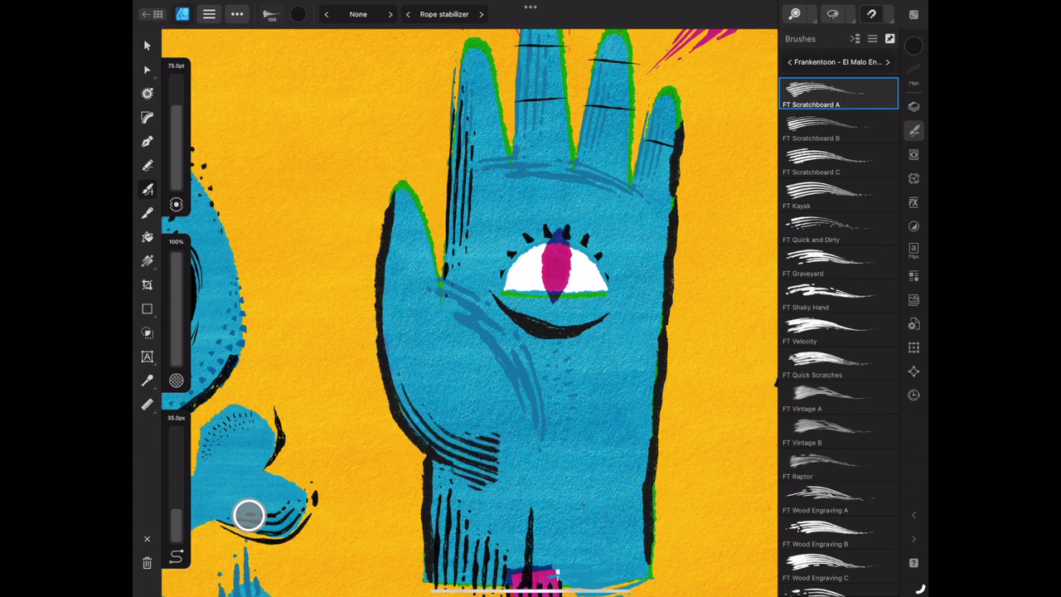
drag(389, 332, 464, 448)
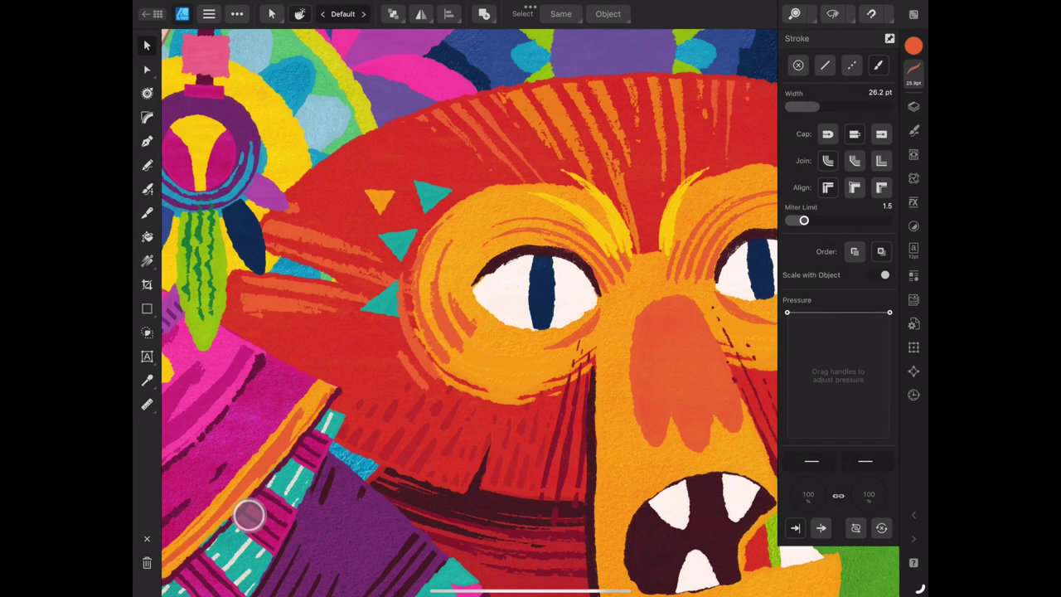
Draw a contour around the eye's left side and taper it with the pressure graph.
drag(456, 206, 470, 356)
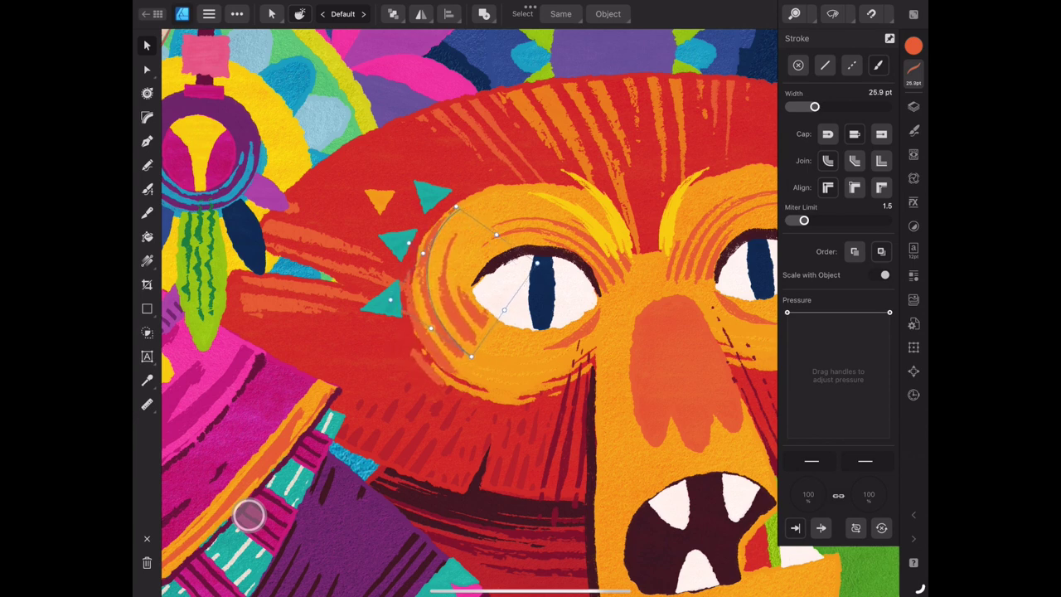
drag(890, 312, 890, 338)
mouse_move(787, 312)
mouse_down()
mouse_move(787, 368)
mouse_move(817, 350)
mouse_move(787, 347)
mouse_up()
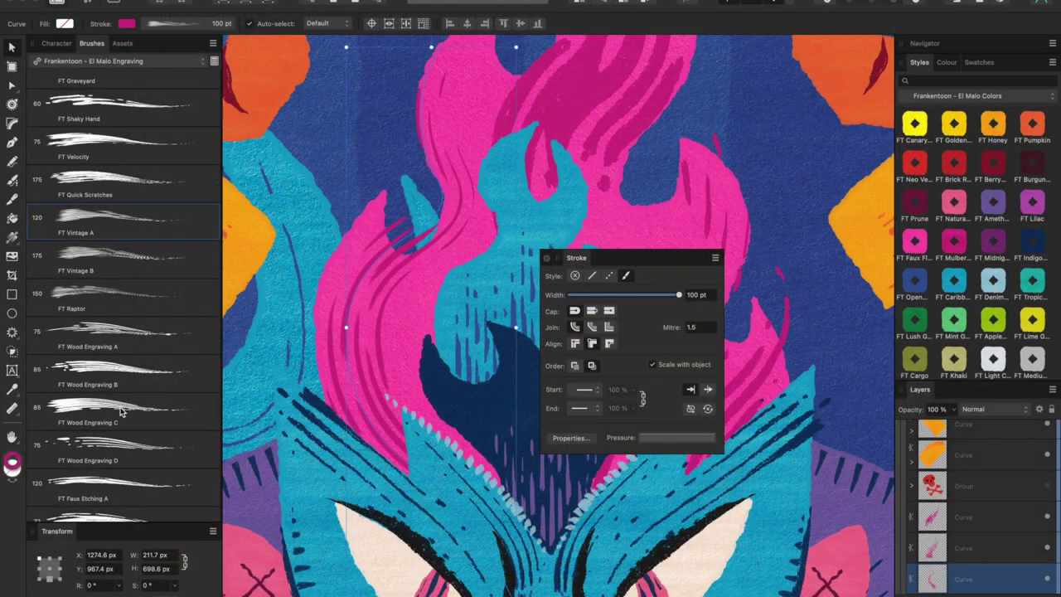
Give the pink strokes FT Wood Engraving C at 100 pt, then switch them to FT Vintage A.
click(120, 408)
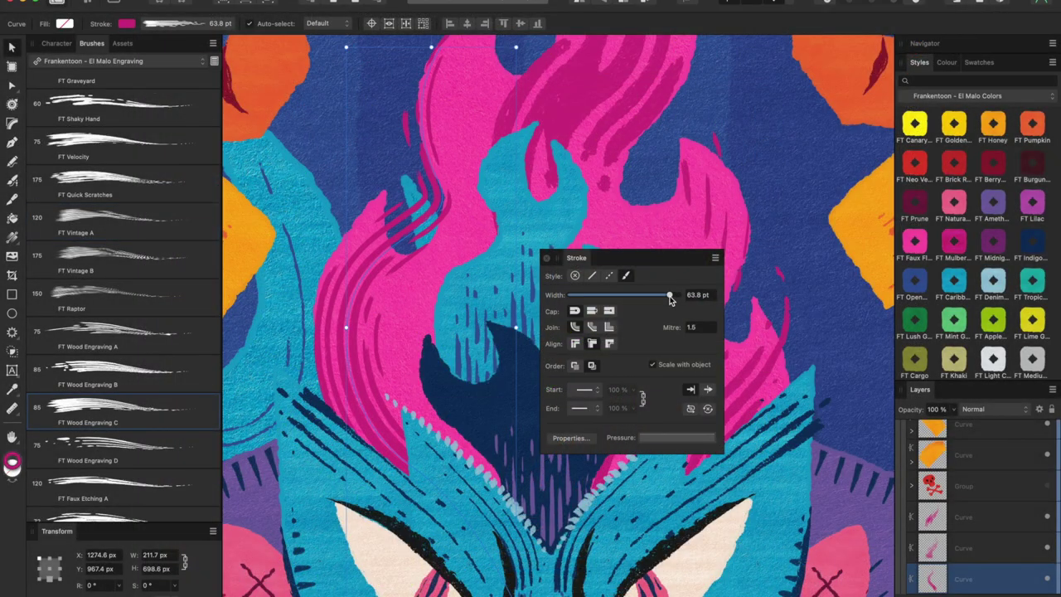
mouse_move(670, 300)
mouse_down()
mouse_move(681, 301)
mouse_move(659, 300)
mouse_move(701, 299)
mouse_up()
click(113, 222)
scroll(114, 223, up, 1)
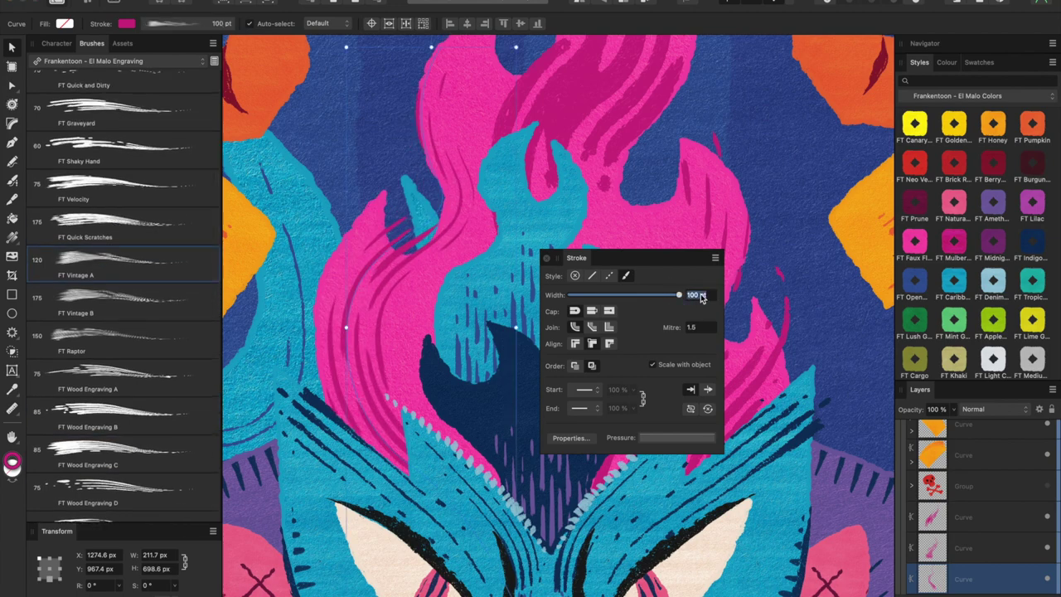
drag(644, 263, 585, 282)
Raise the pink stroke width through 120 and 140 to 200 pt, then try another brush.
key(Return)
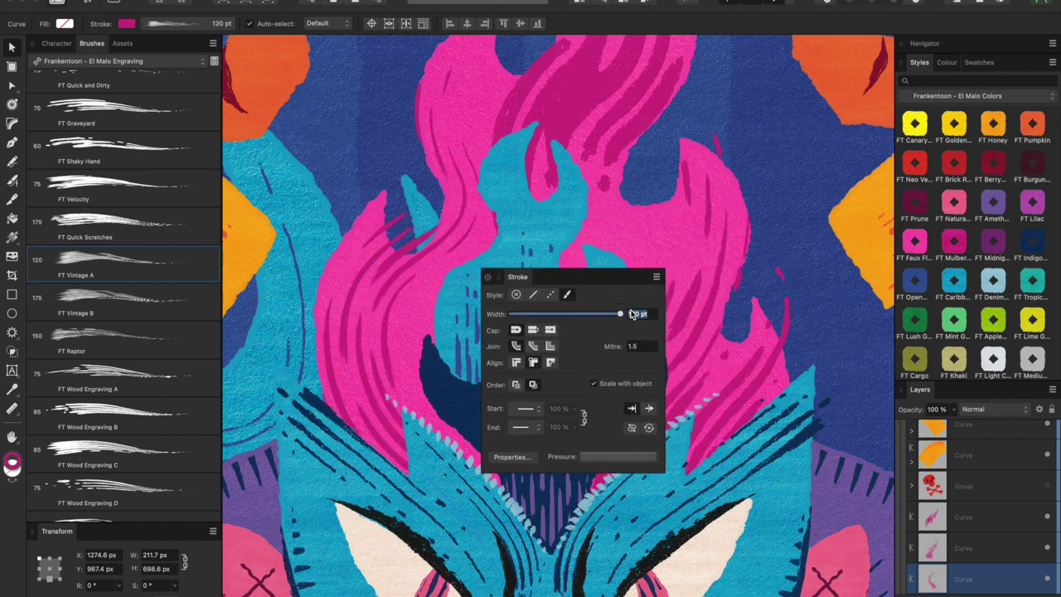
key(Return)
text(200)
key(Return)
click(151, 218)
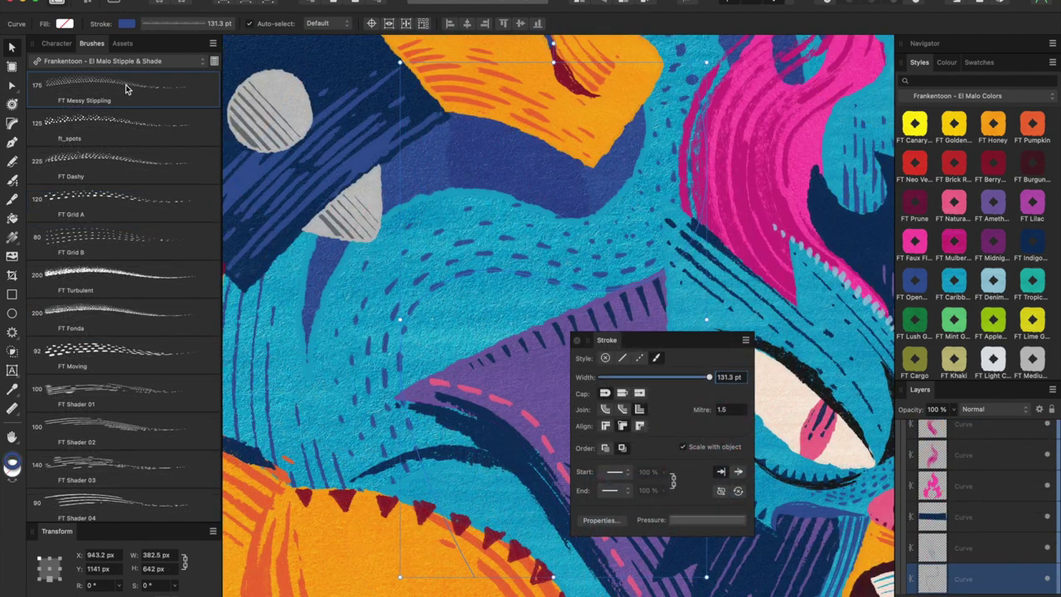
Set the blue strokes to 100 pt with FT Shader 01, then FT Shader 02 at 150 pt, then FT Shader 03.
text(100)
key(Return)
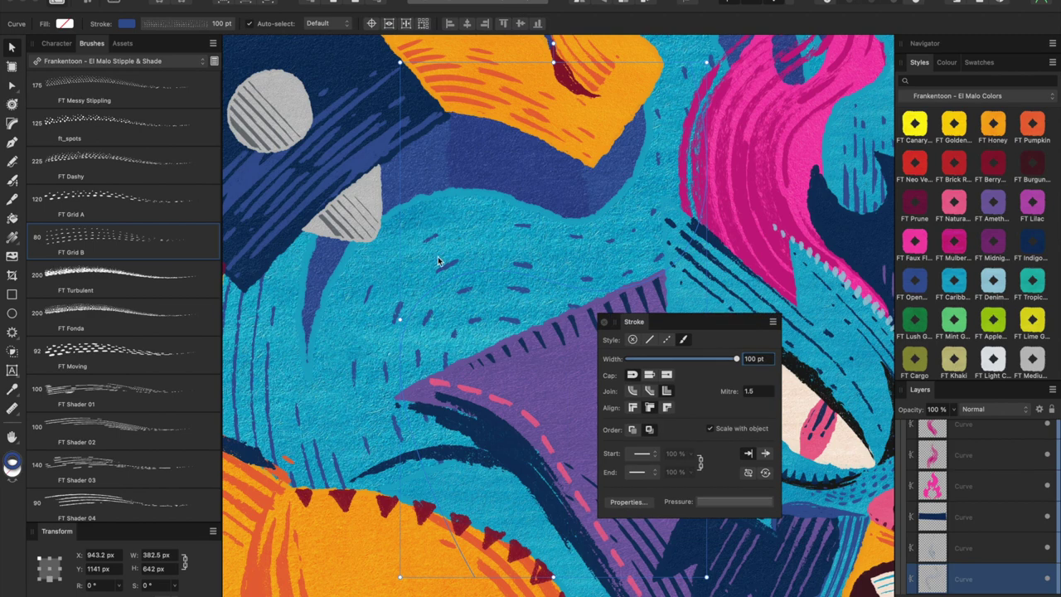
click(116, 391)
scroll(121, 348, down, 2)
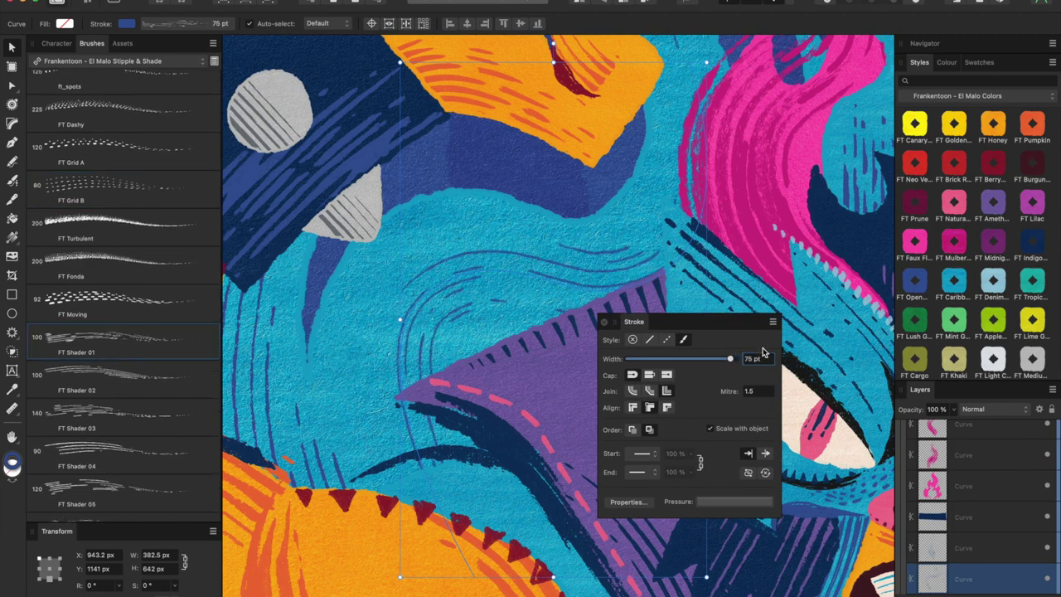
click(148, 390)
text(150)
key(Return)
scroll(127, 309, down, 3)
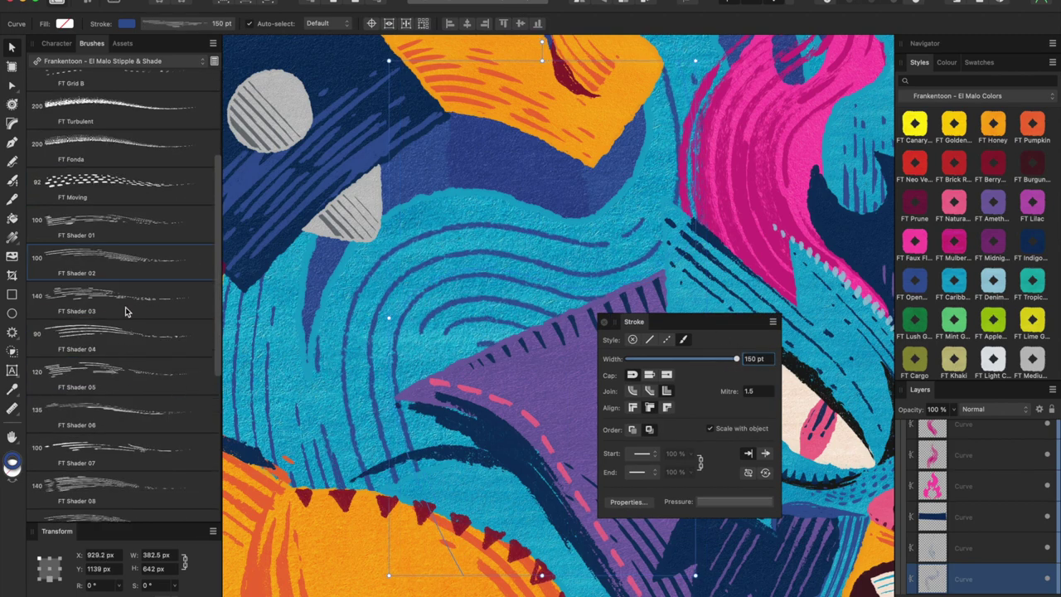
click(127, 308)
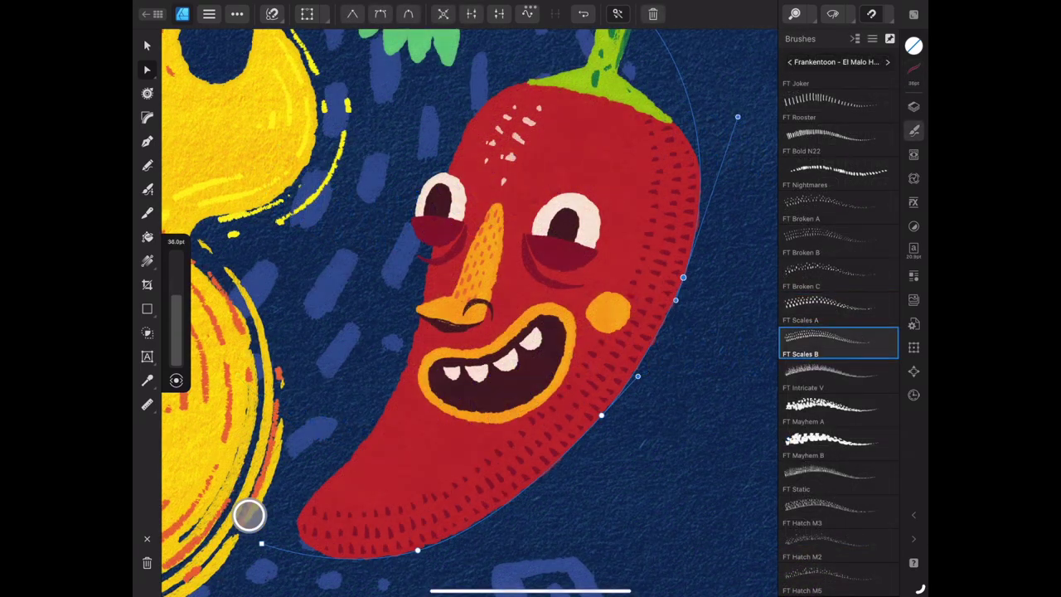
Restyle the dotted stroke with FT Intricate V and taper it with pressure.
click(840, 377)
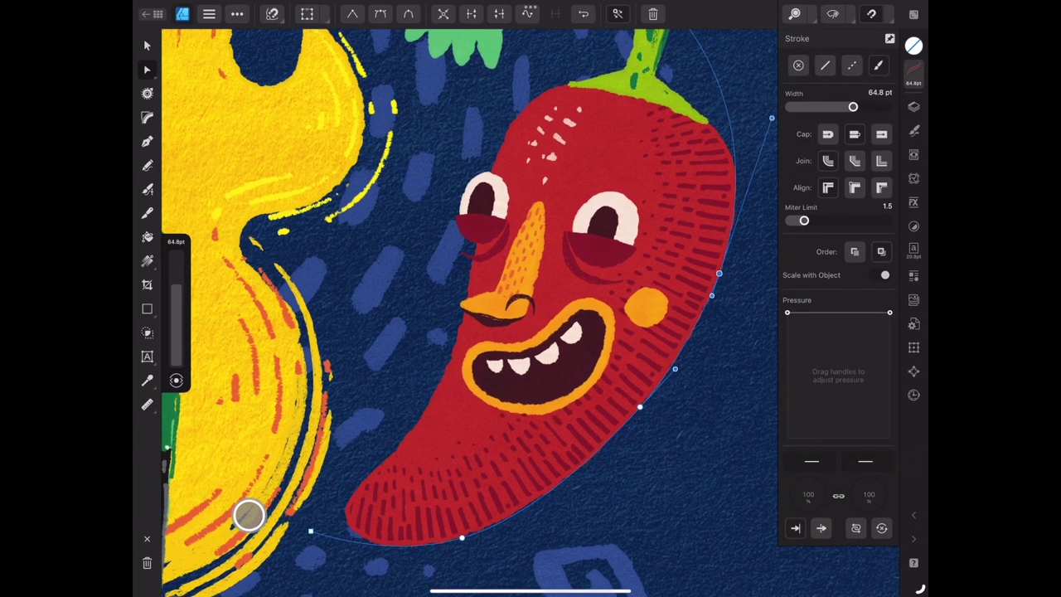
drag(787, 313, 786, 420)
drag(890, 312, 890, 348)
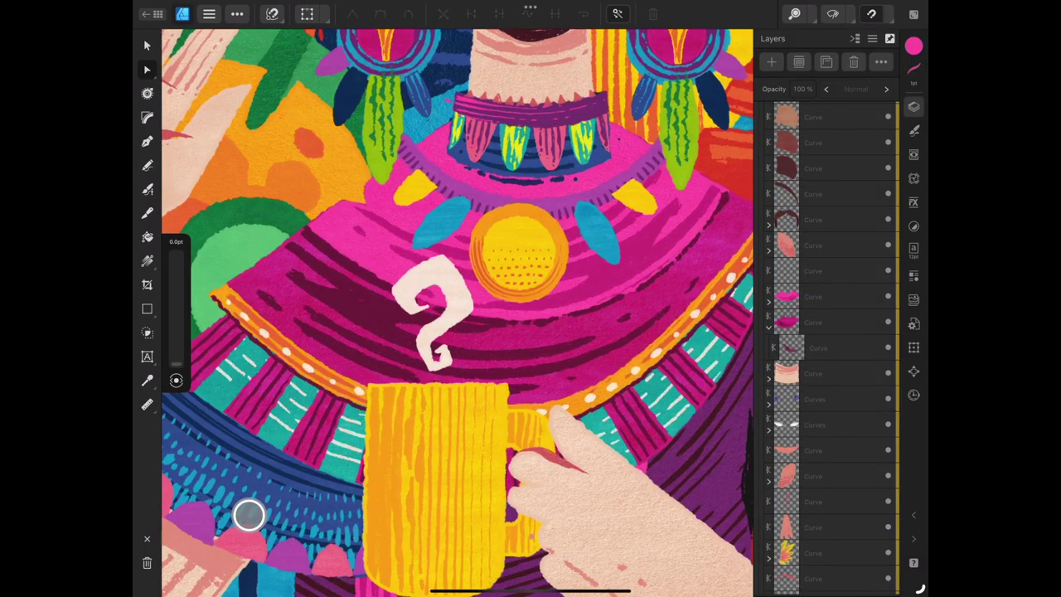
Select the forehead curve in the Layers panel and switch to the Node tool.
click(818, 347)
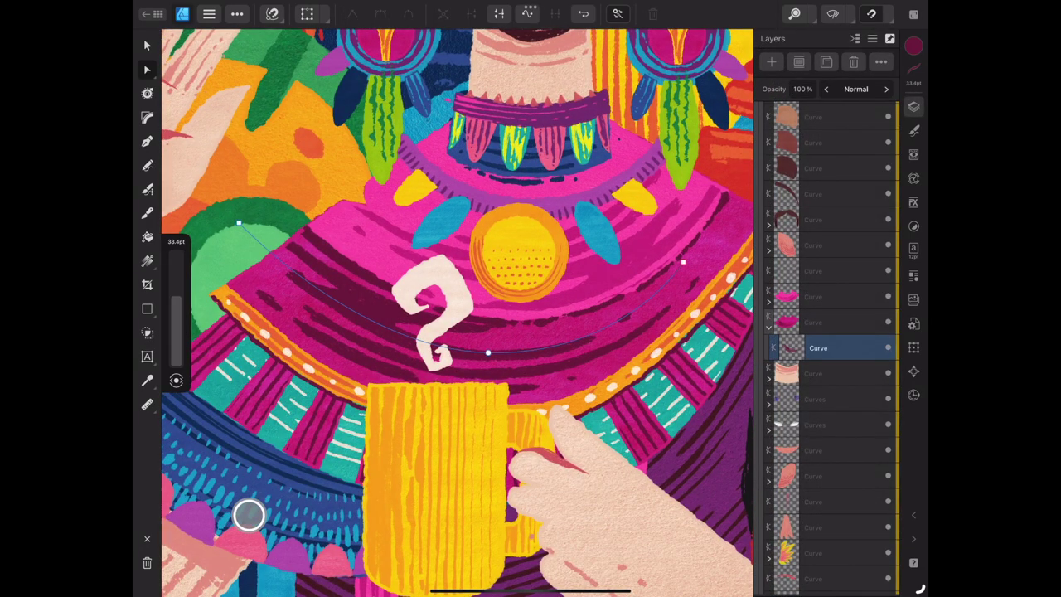
click(818, 322)
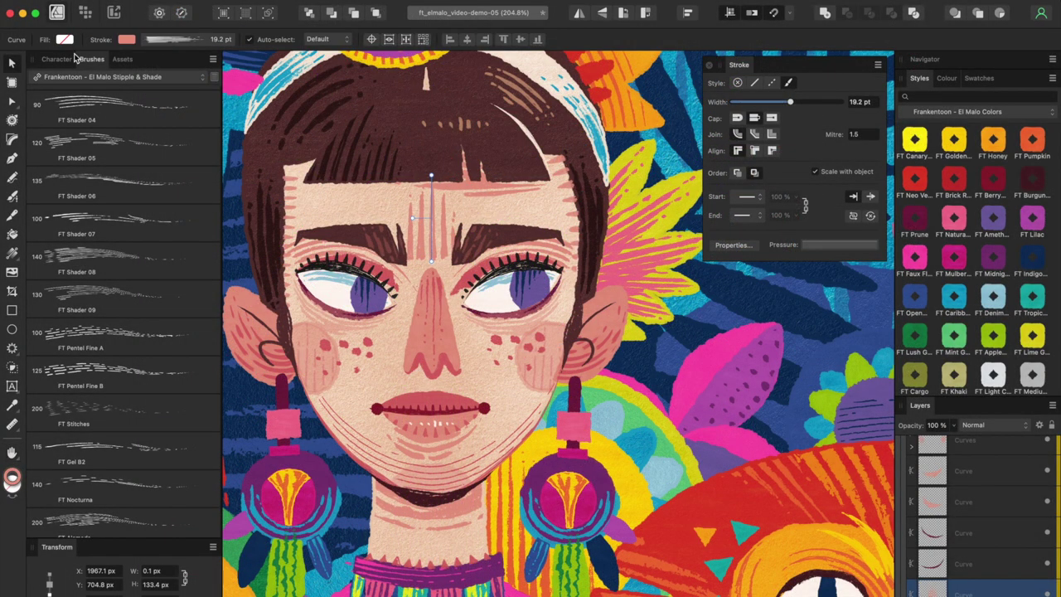
click(12, 101)
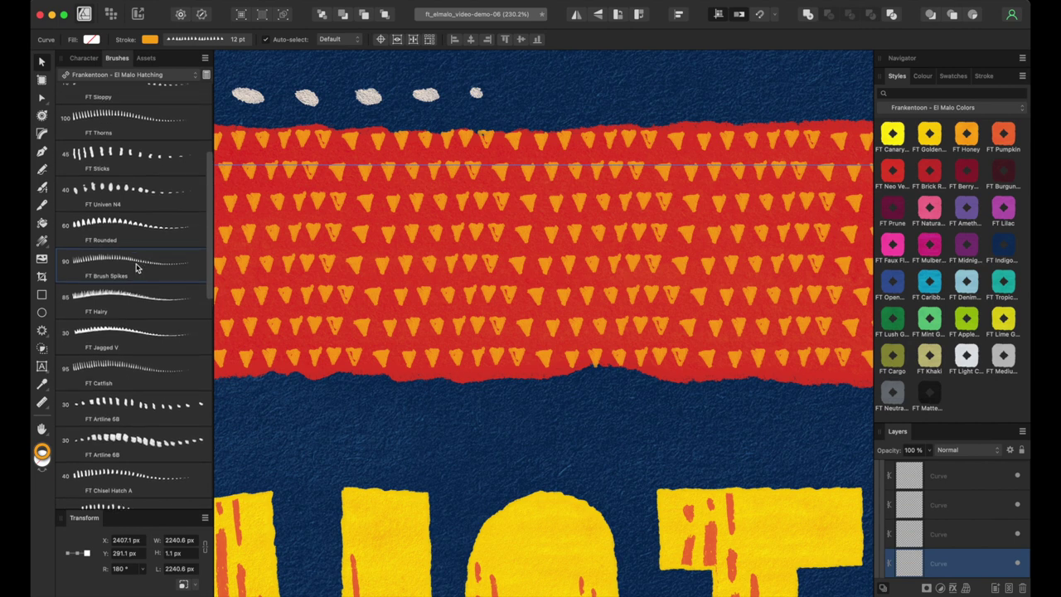
Apply the FT Brush Spikes brush to the three banner triangle rows.
click(340, 223)
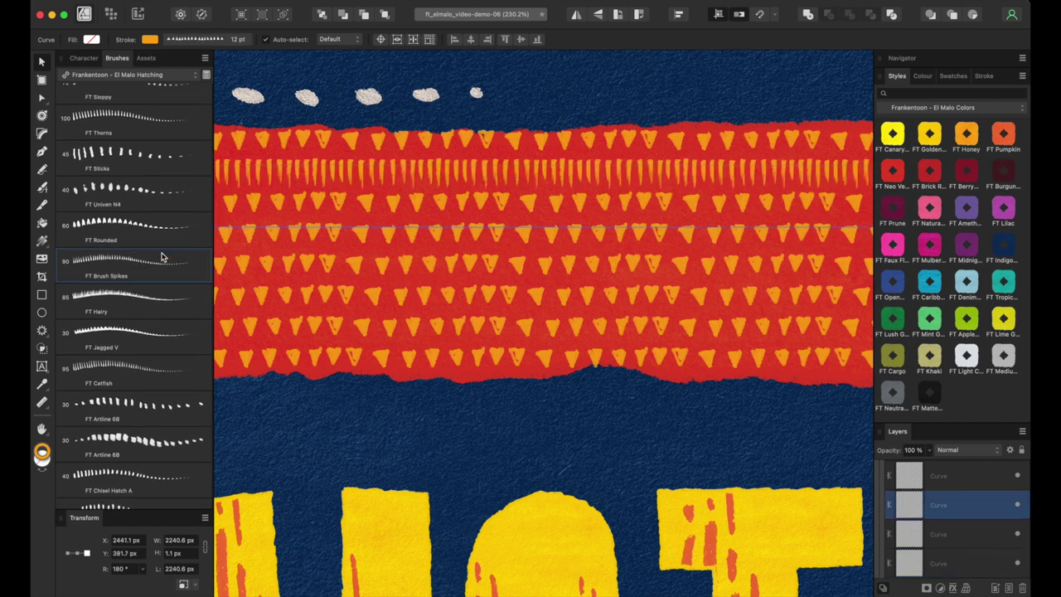
click(344, 292)
click(141, 272)
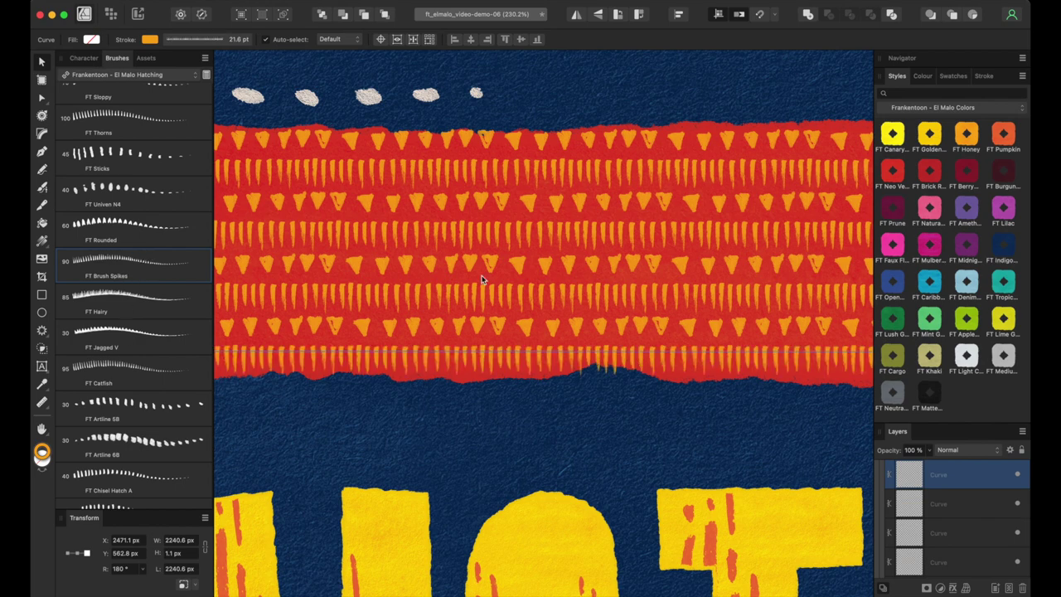
scroll(484, 279, down, 5)
scroll(483, 280, down, 4)
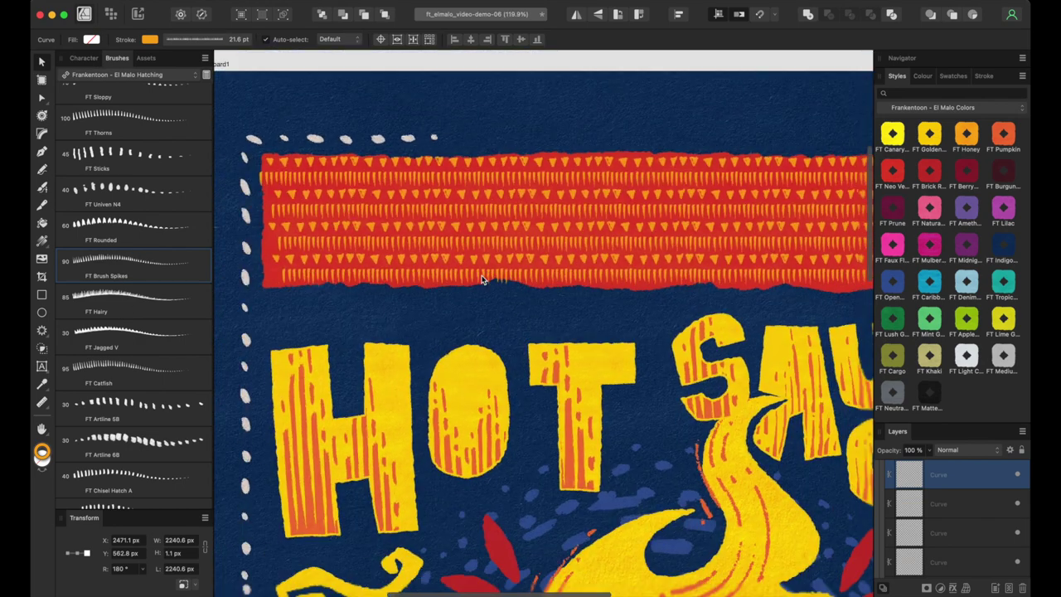
Draw stripes down the yellow mug with the FT Carving D brush at 13 pt.
key(space)
scroll(567, 193, right, 10)
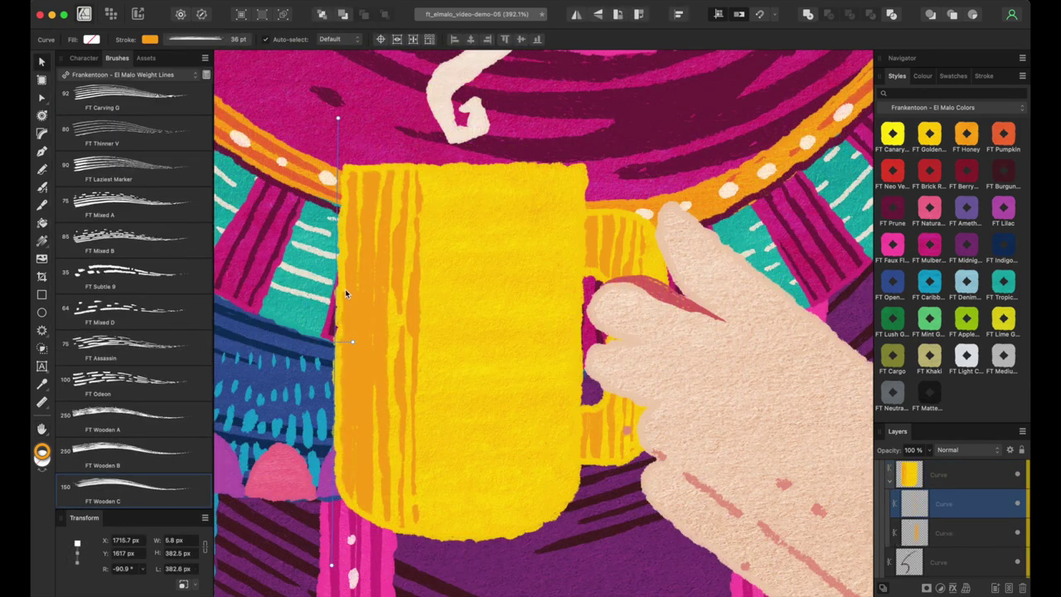
drag(345, 289, 472, 286)
scroll(132, 249, up, 3)
click(132, 236)
click(238, 39)
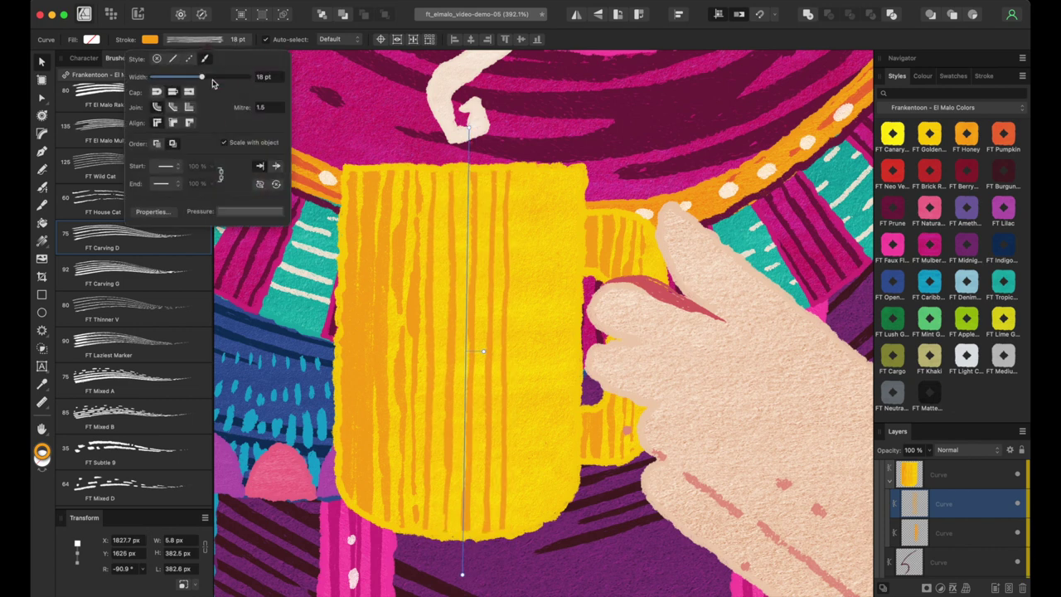
drag(461, 117, 455, 564)
drag(508, 117, 504, 564)
Switch a mug stripe to FT House Cat at 10 pt width and nudge it up.
scroll(133, 249, up, 2)
click(132, 241)
click(238, 39)
drag(198, 77, 196, 79)
drag(521, 312, 523, 286)
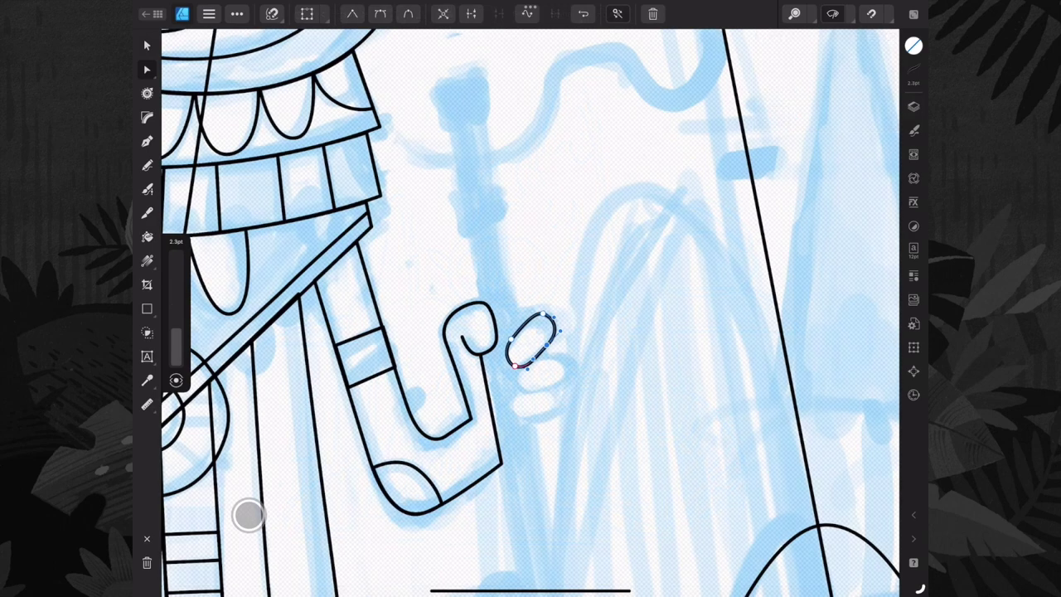
Undo the finger oval's last move and place a copy of the small tree at right.
key(ctrl+z)
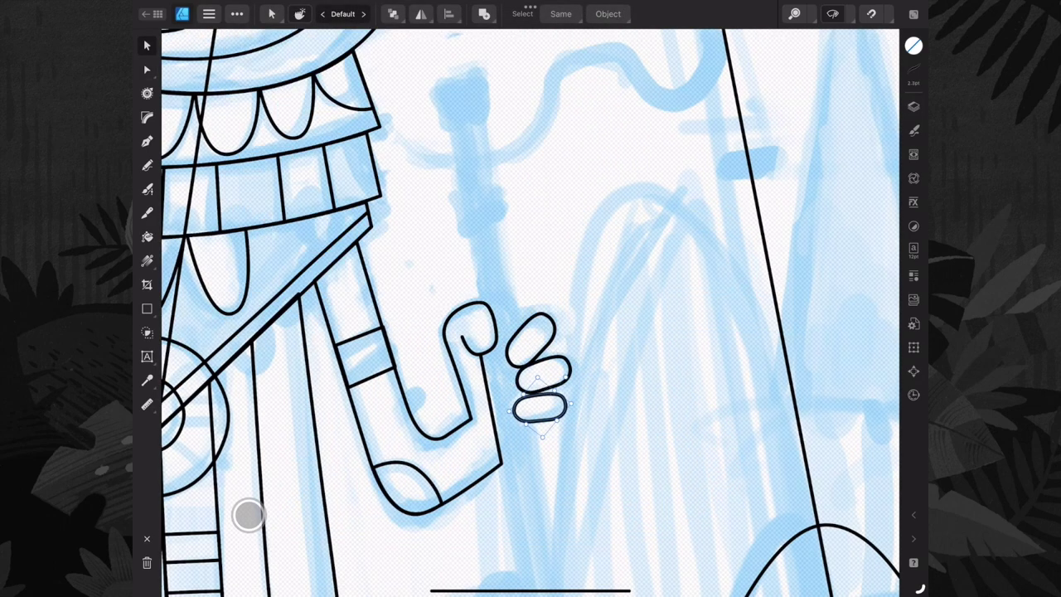
click(147, 70)
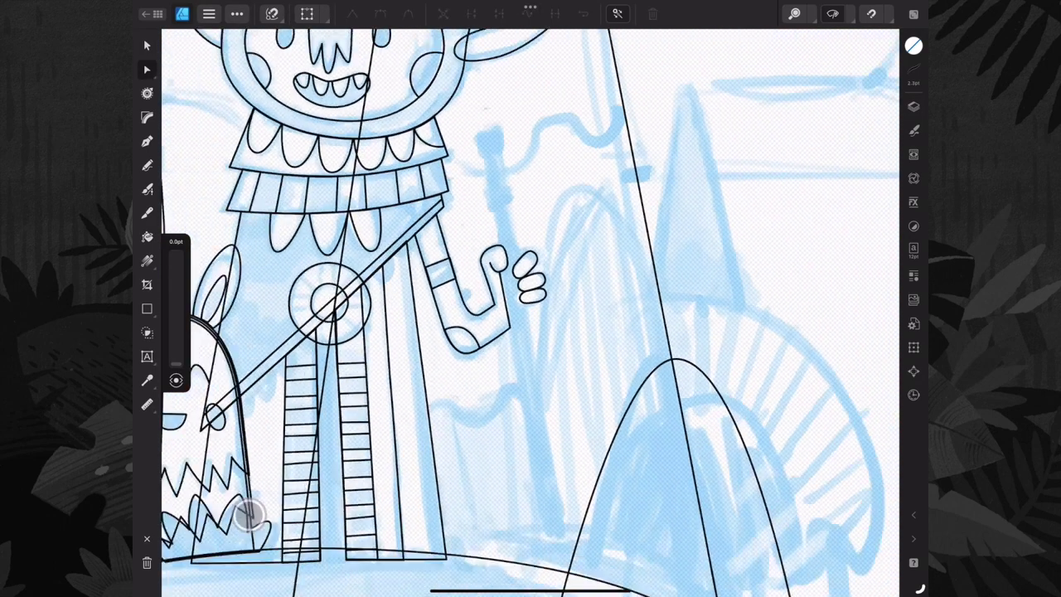
click(146, 141)
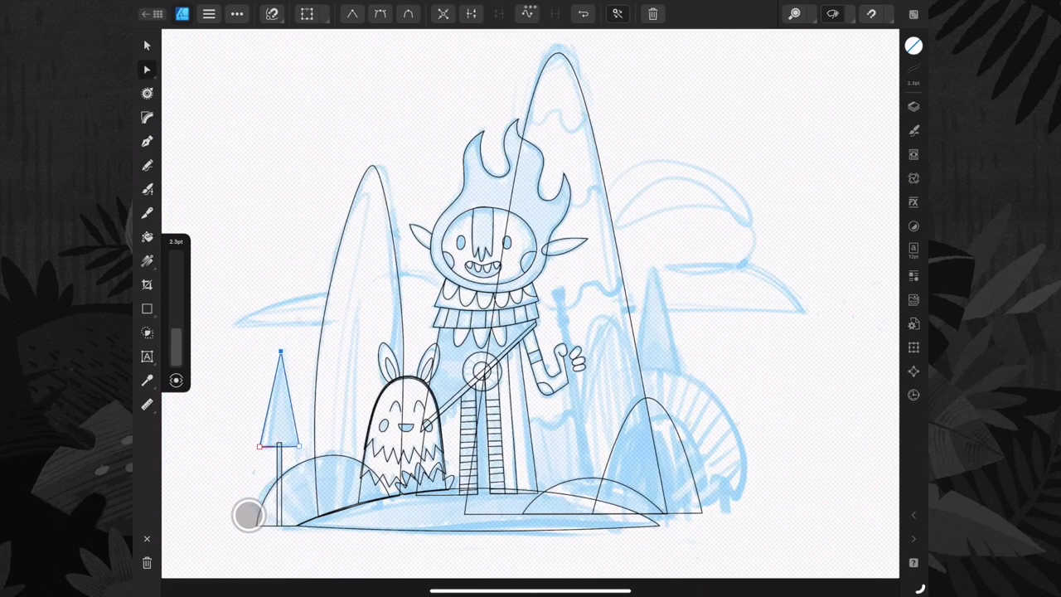
click(147, 46)
drag(280, 398, 655, 320)
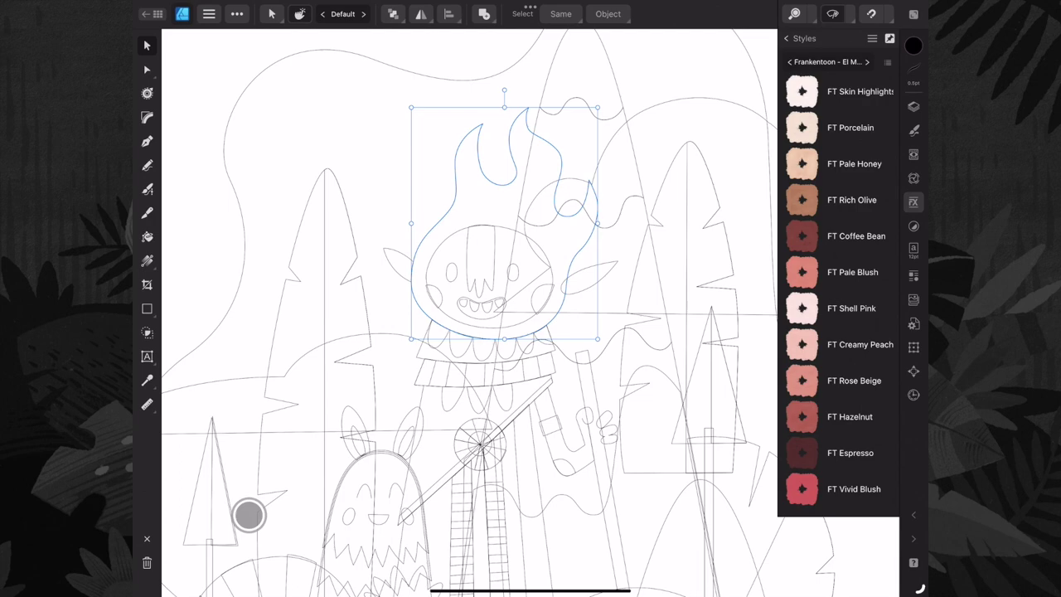
Bring up the Stroke panel settings for the teeth outline.
scroll(837, 331, down, 10)
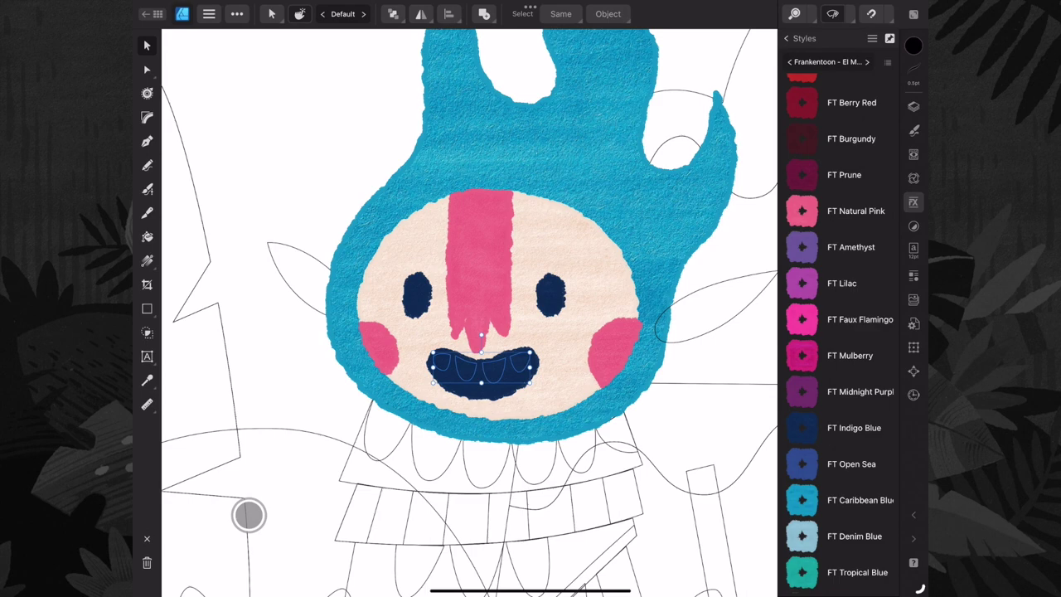
scroll(837, 291, up, 5)
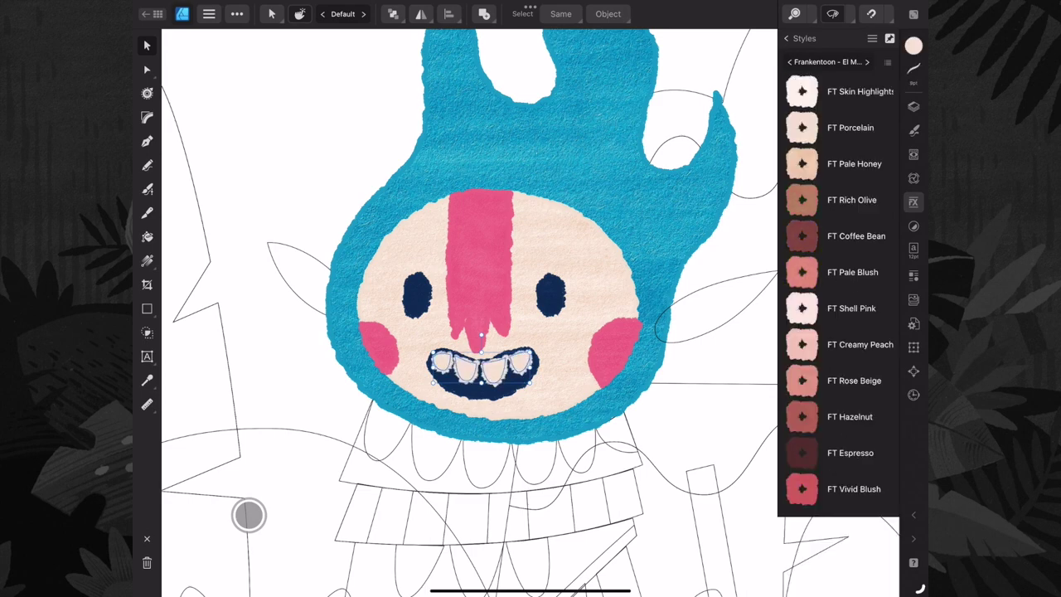
click(913, 70)
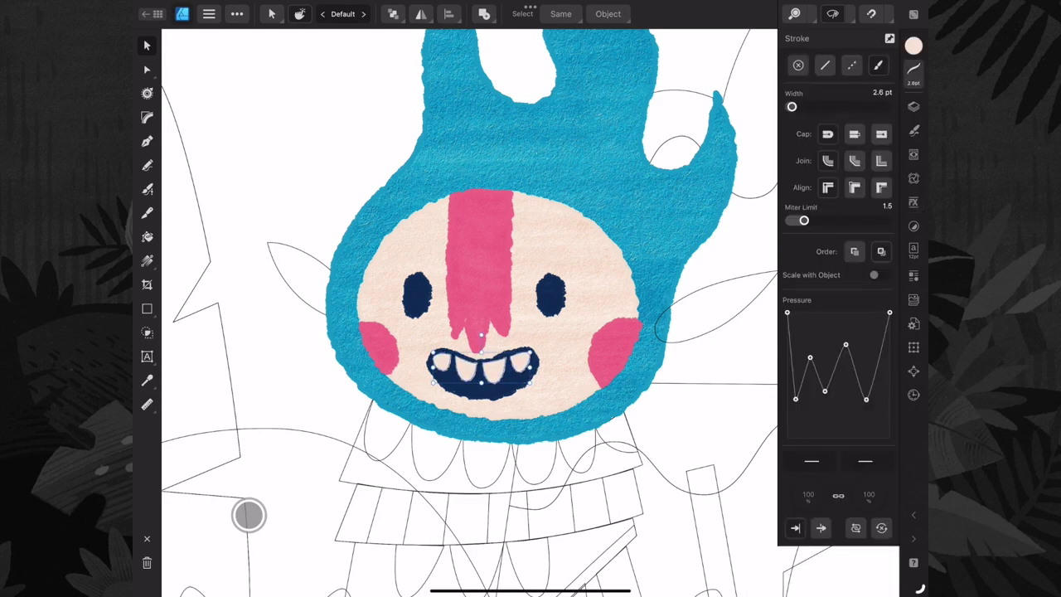
scroll(469, 335, up, 3)
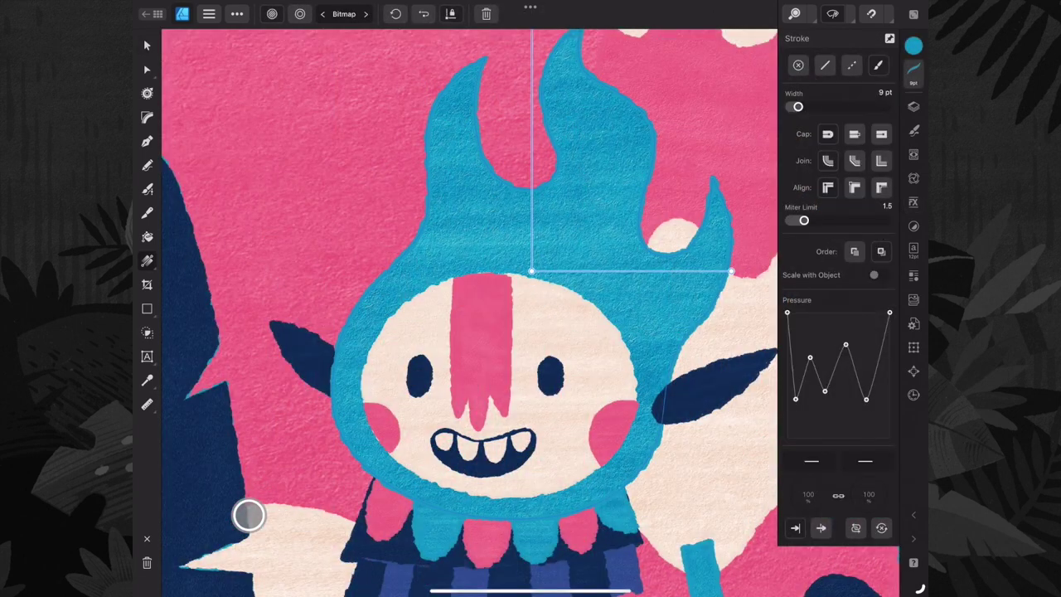
Move the hood's texture fill lower, shrink its scale, and select the right blue tree.
drag(532, 270, 483, 358)
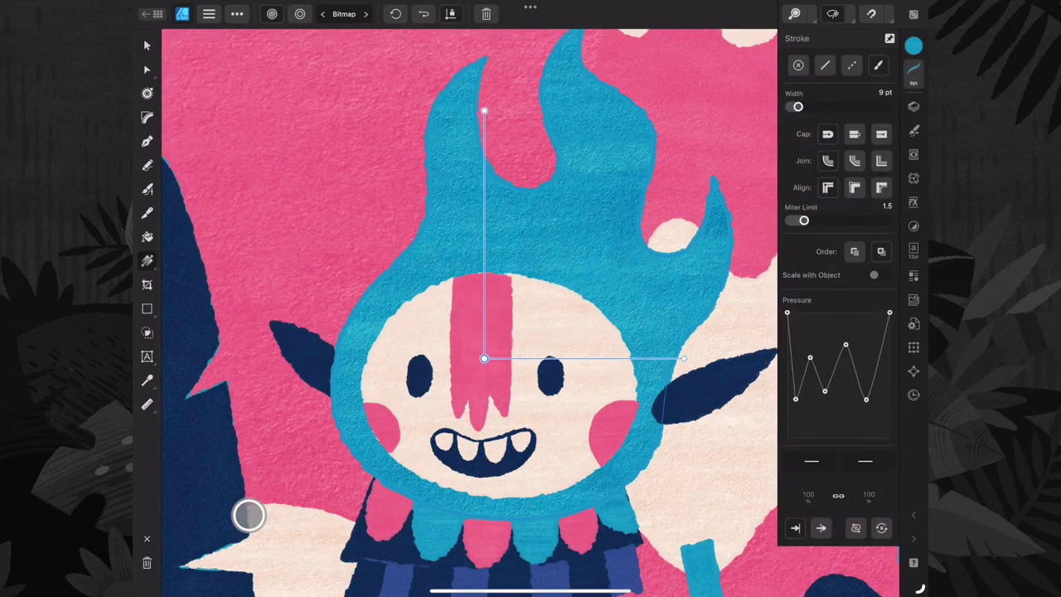
drag(683, 358, 622, 330)
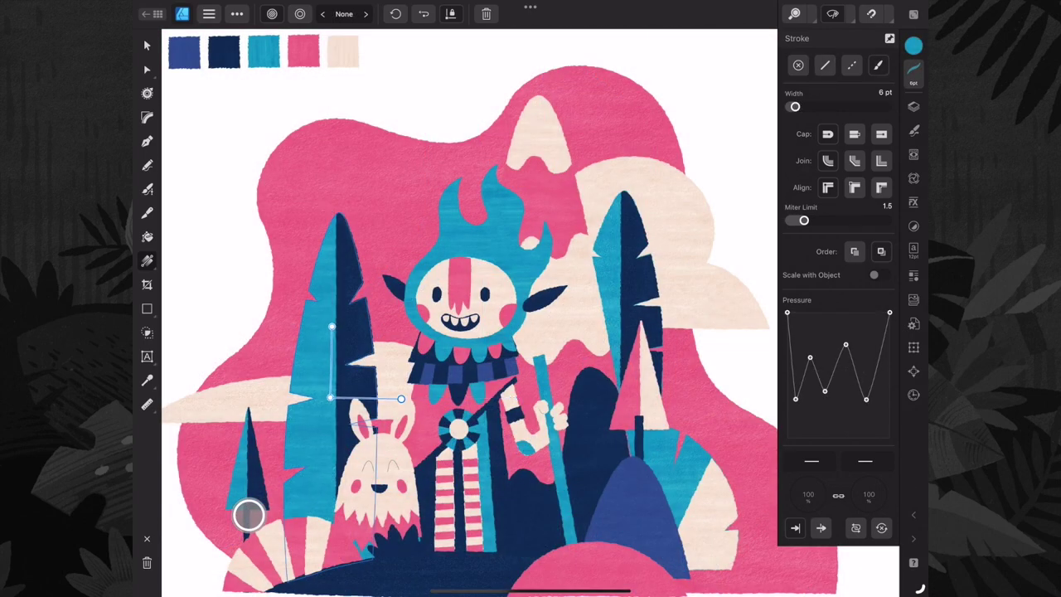
click(628, 265)
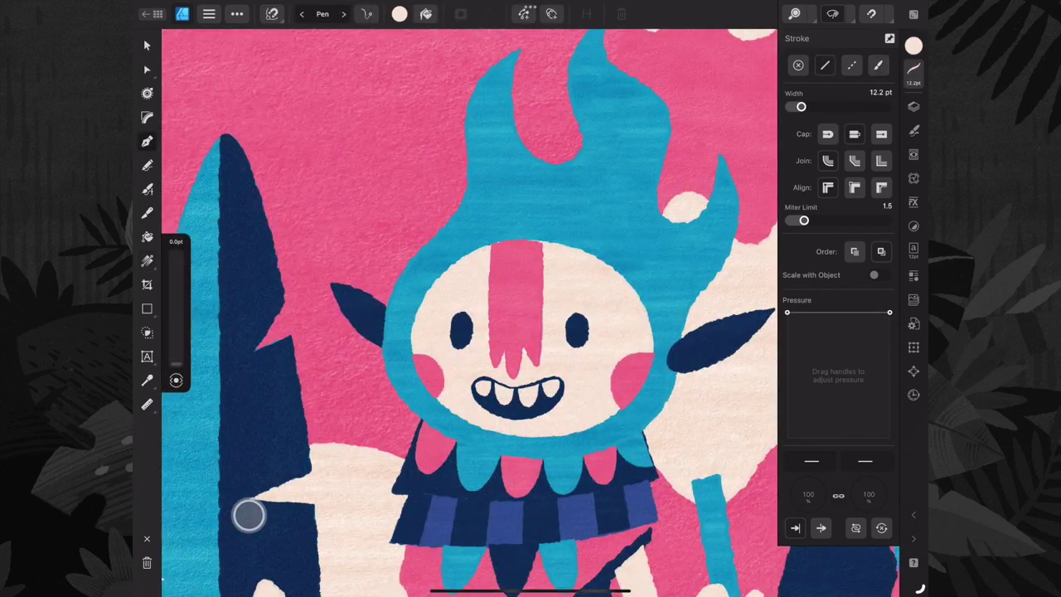
Draw a magenta line down the pink nose stripe with the FT Wood Engraving C brush.
click(516, 248)
click(515, 405)
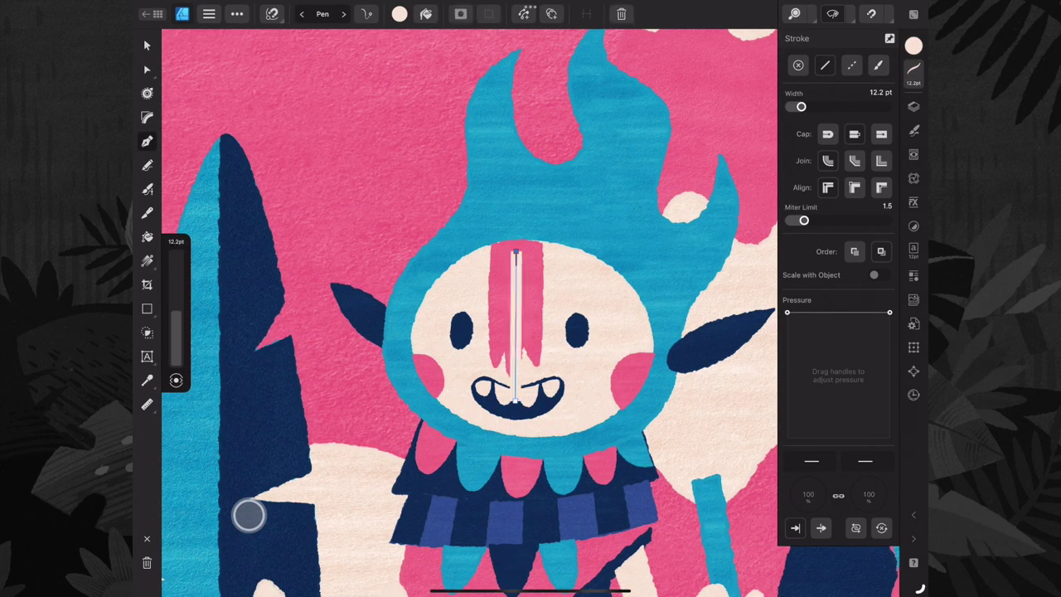
click(147, 45)
click(914, 46)
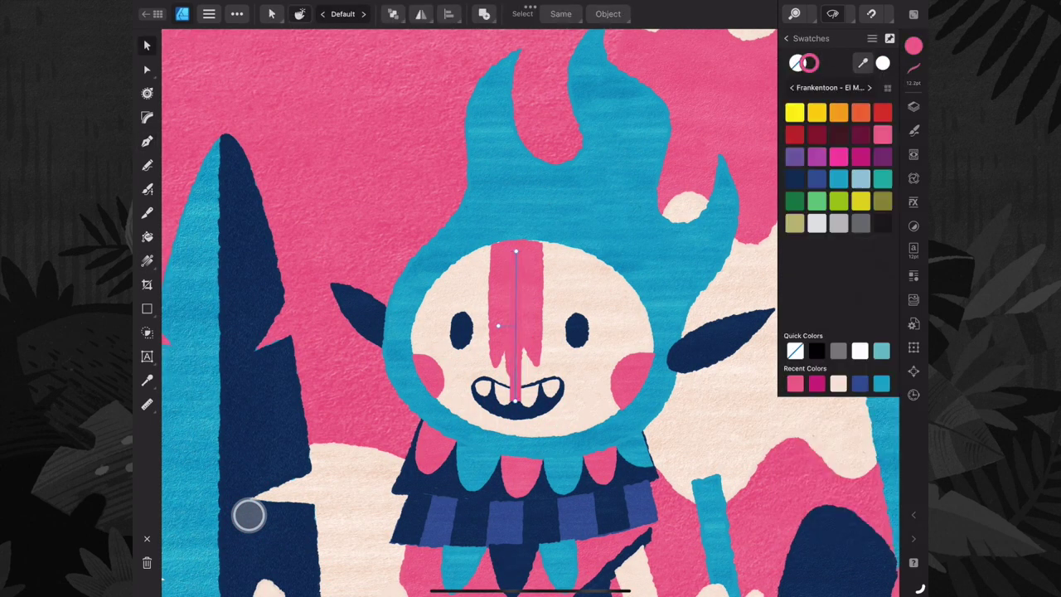
click(914, 130)
scroll(840, 331, down, 10)
click(839, 385)
Select the curve in the Nose group and narrow its engraving stroke width.
click(147, 70)
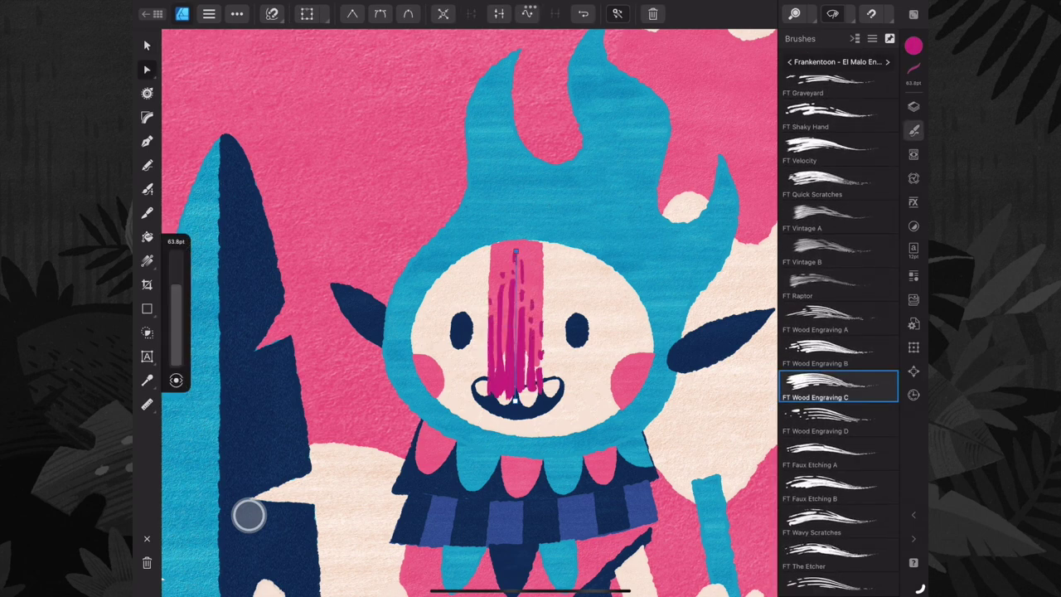
click(914, 131)
click(914, 70)
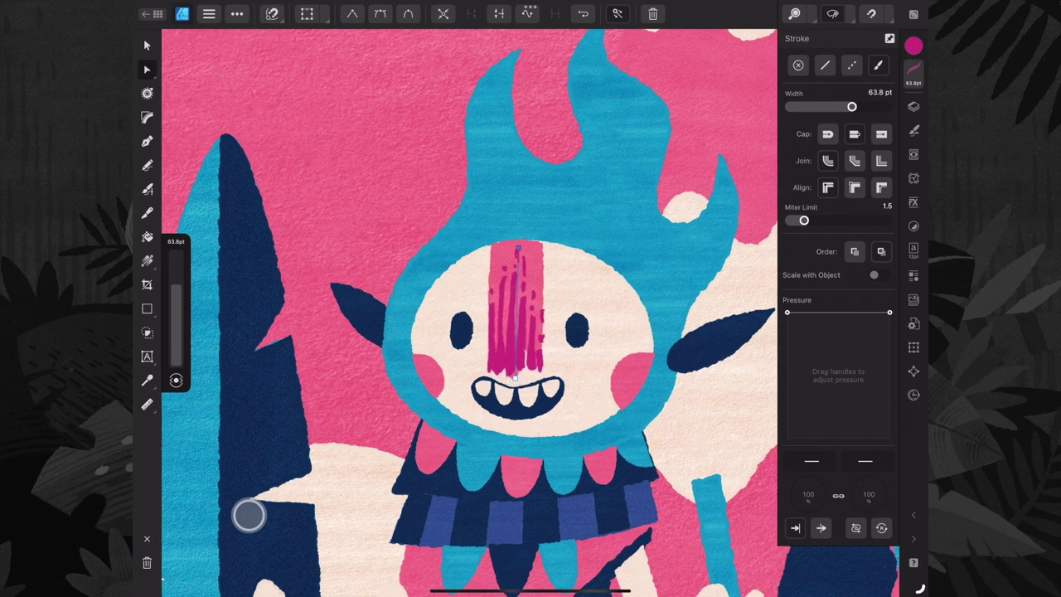
click(914, 106)
click(818, 345)
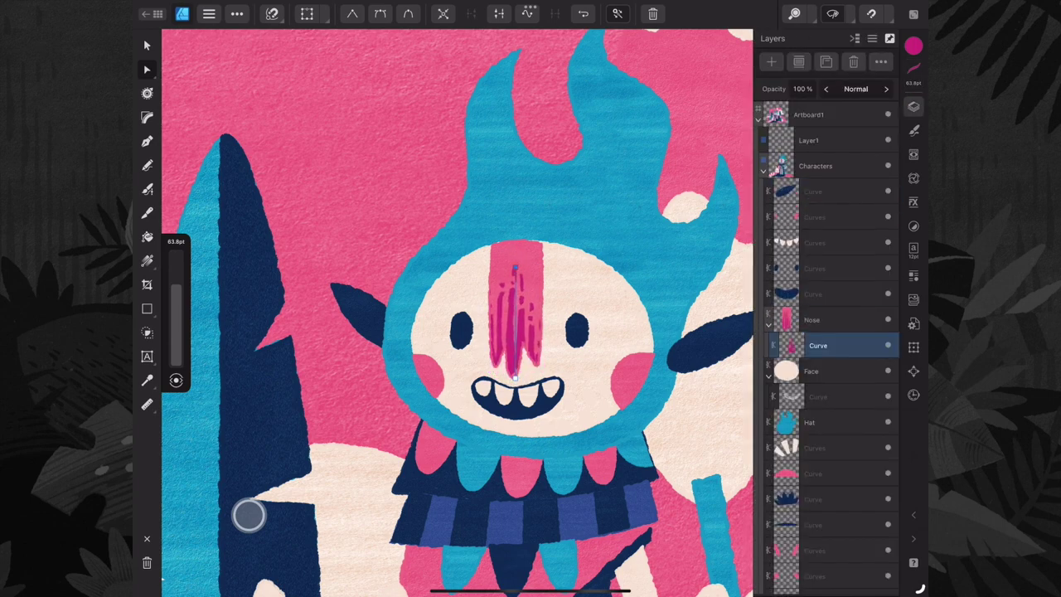
click(914, 69)
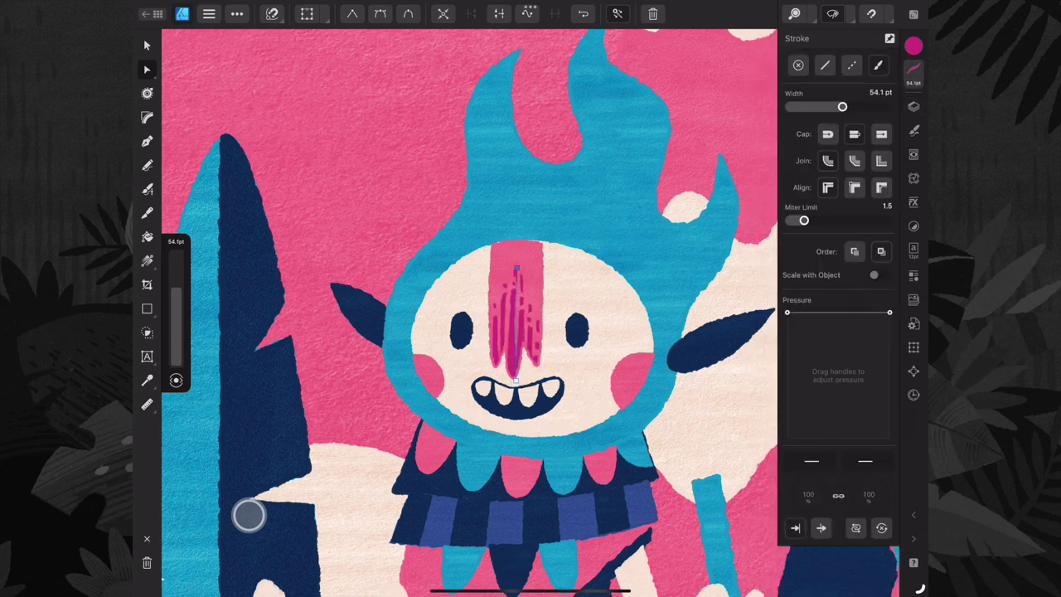
scroll(469, 313, down, 5)
scroll(468, 313, up, 5)
scroll(469, 313, down, 1)
scroll(468, 313, up, 1)
Hatch the face's left side with a dark blue FT Vintage B curve at 91.6 pt.
click(147, 141)
click(409, 331)
drag(464, 410, 522, 448)
click(461, 236)
click(147, 70)
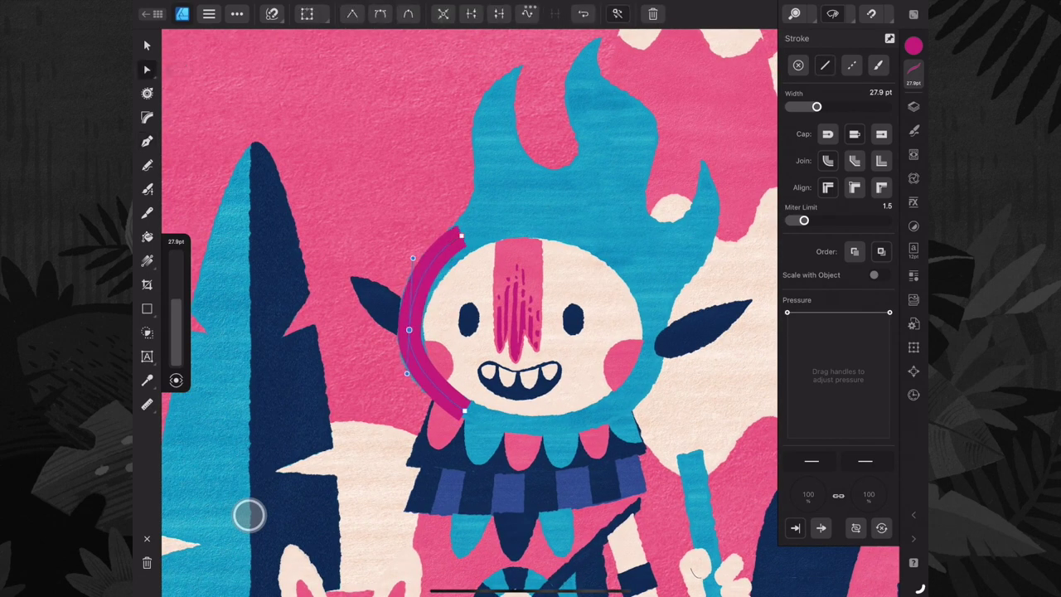
click(914, 154)
click(852, 178)
click(914, 131)
click(841, 246)
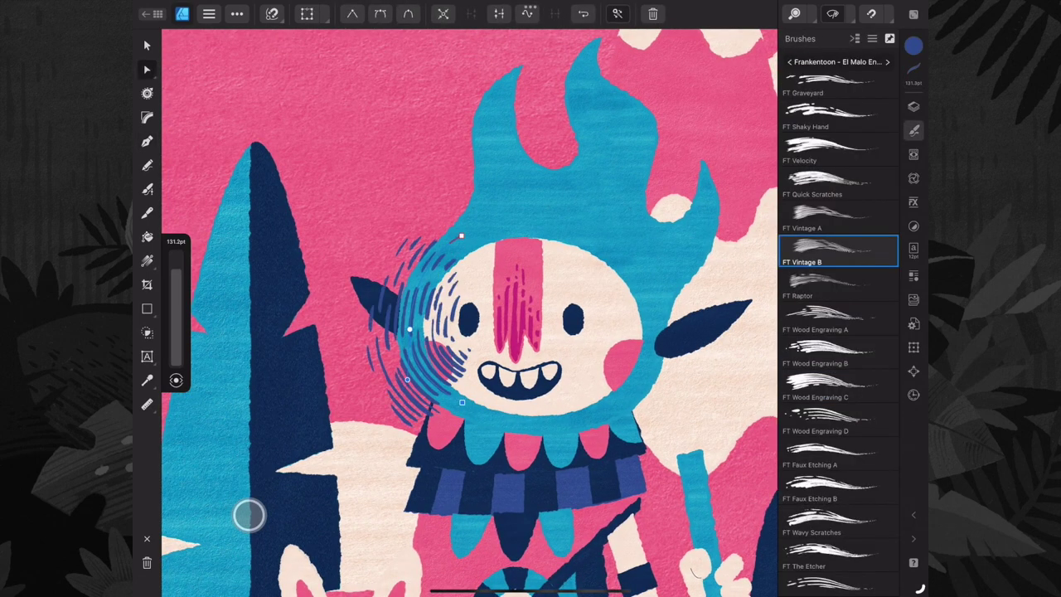
click(914, 70)
drag(888, 107, 879, 107)
click(147, 46)
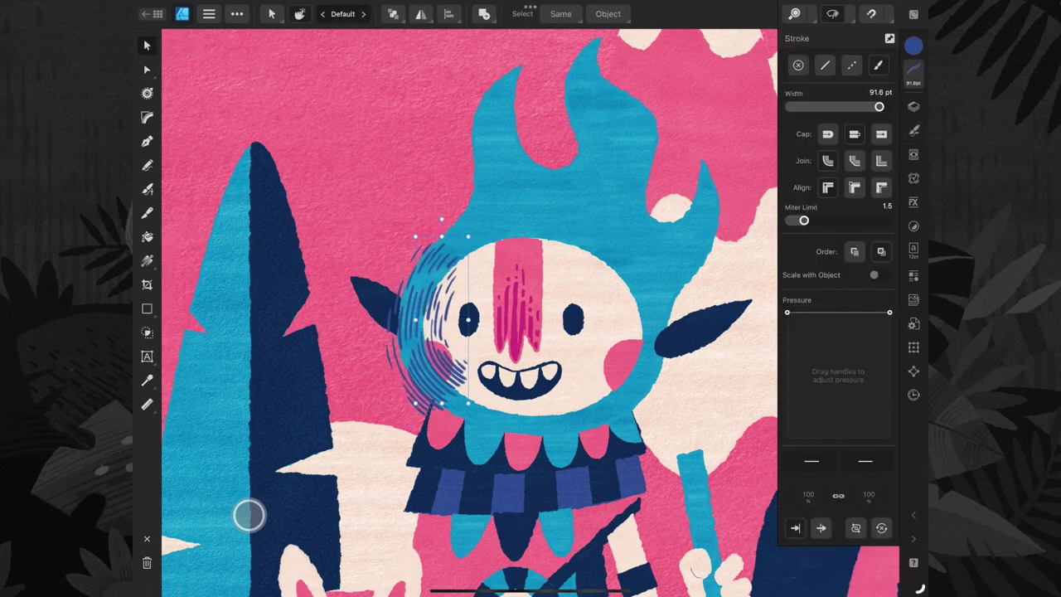
Draw a thin curve up the face's right edge, stretching its top into the flame.
click(914, 106)
click(829, 431)
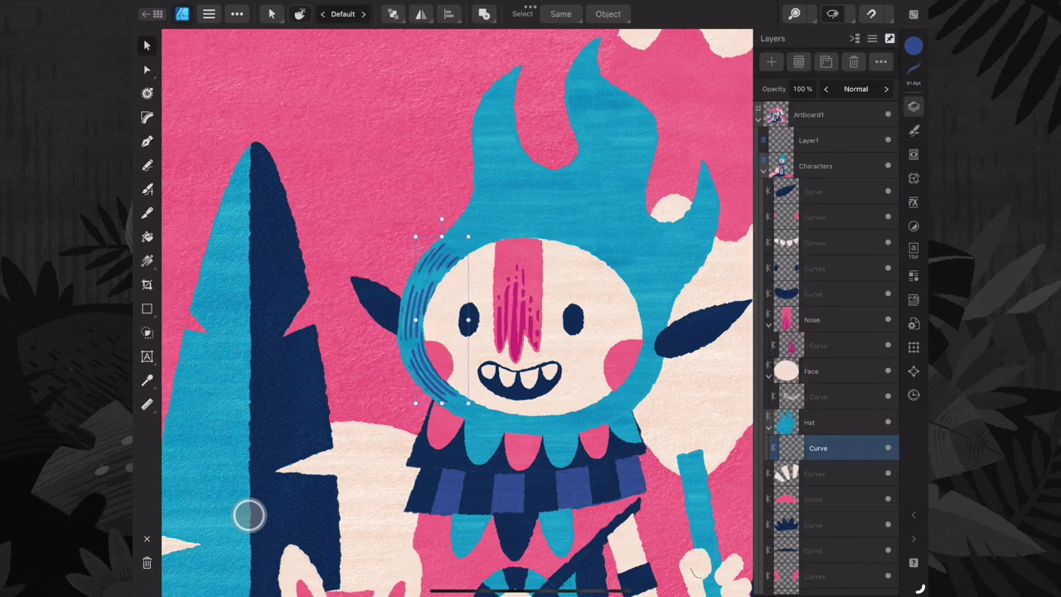
scroll(465, 315, down, 3)
scroll(456, 315, up, 3)
click(147, 141)
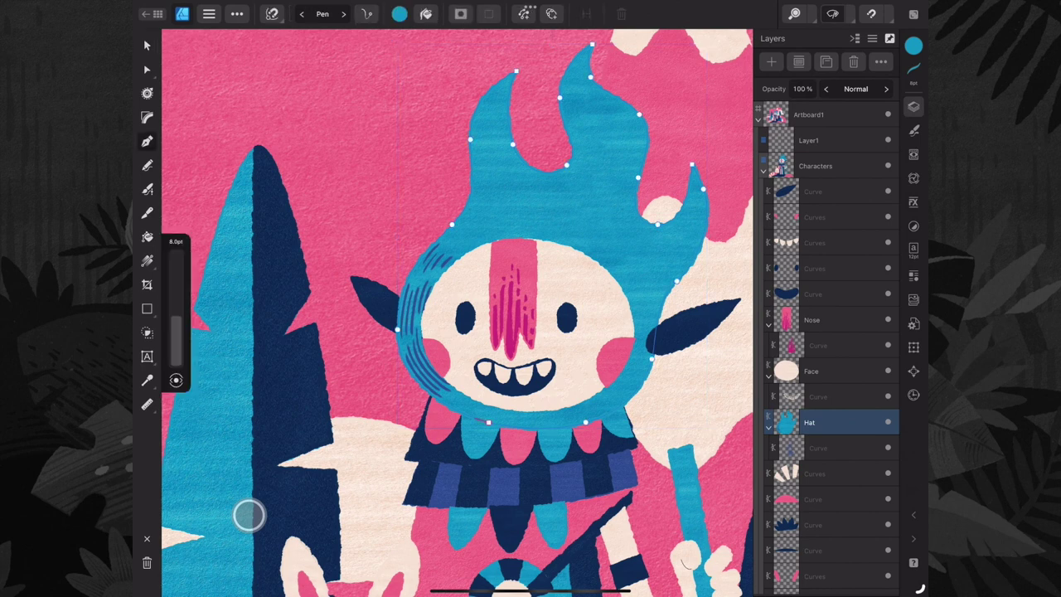
click(565, 416)
click(639, 358)
click(914, 130)
drag(879, 107, 798, 107)
click(147, 69)
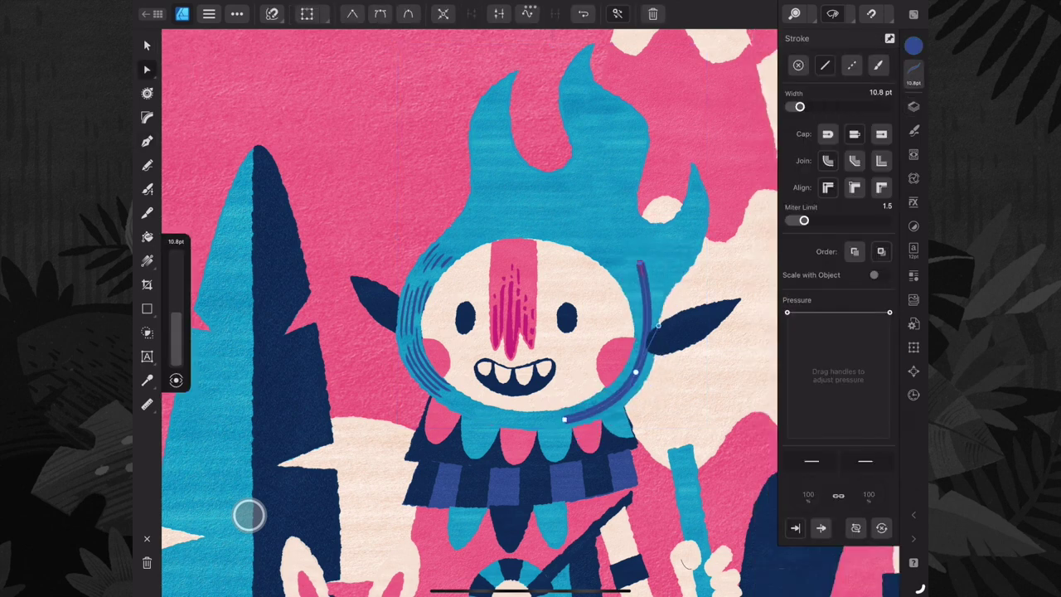
drag(680, 230, 703, 172)
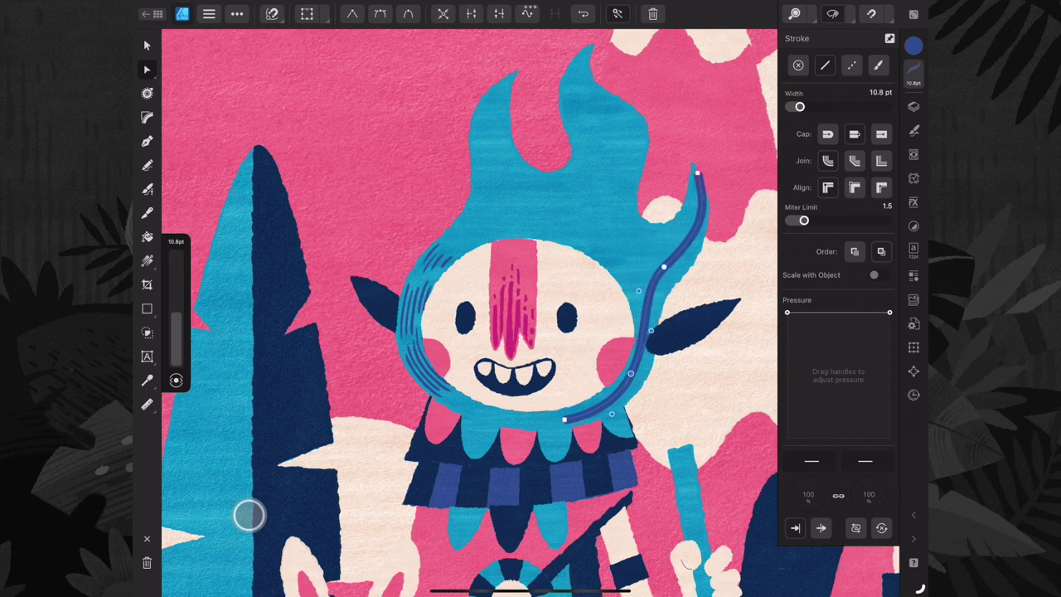
Give the right-side curve the navy FT Vintage A brush instead of FT Vintage B.
click(914, 130)
click(840, 251)
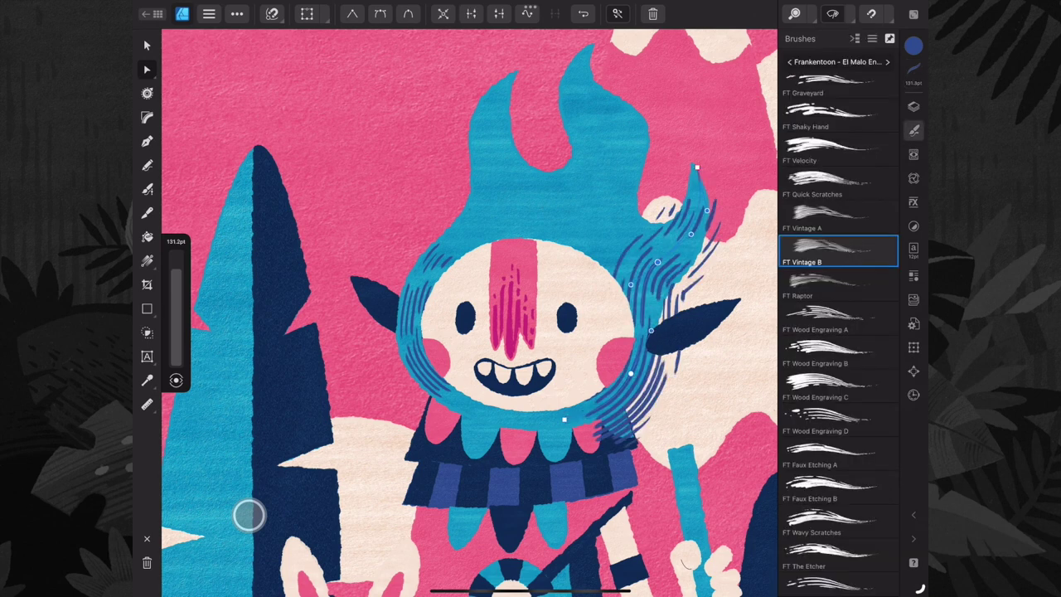
click(914, 154)
click(914, 130)
click(840, 216)
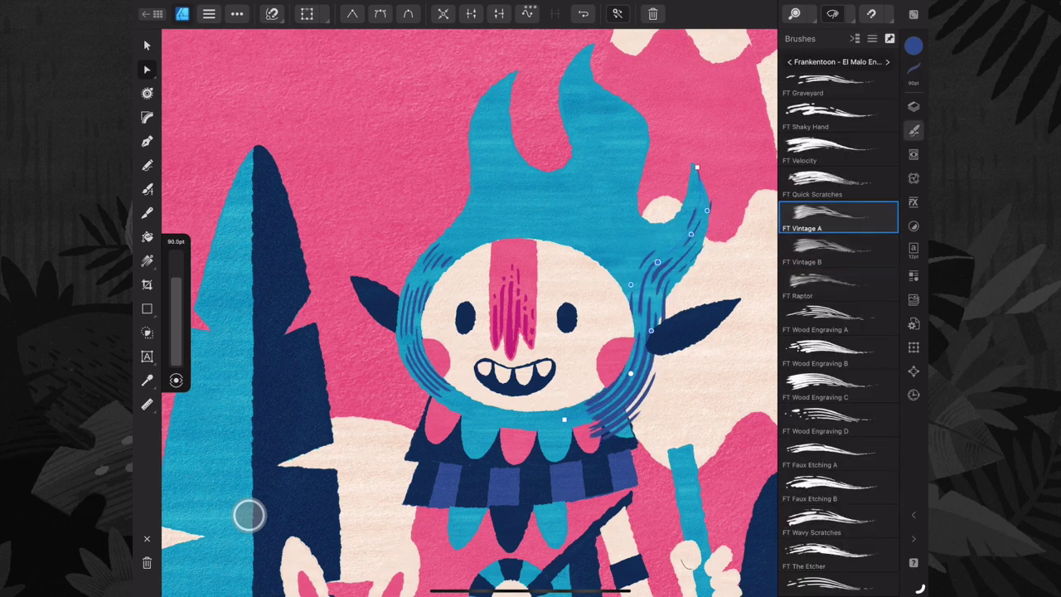
click(913, 106)
scroll(456, 315, down, 3)
scroll(456, 316, up, 3)
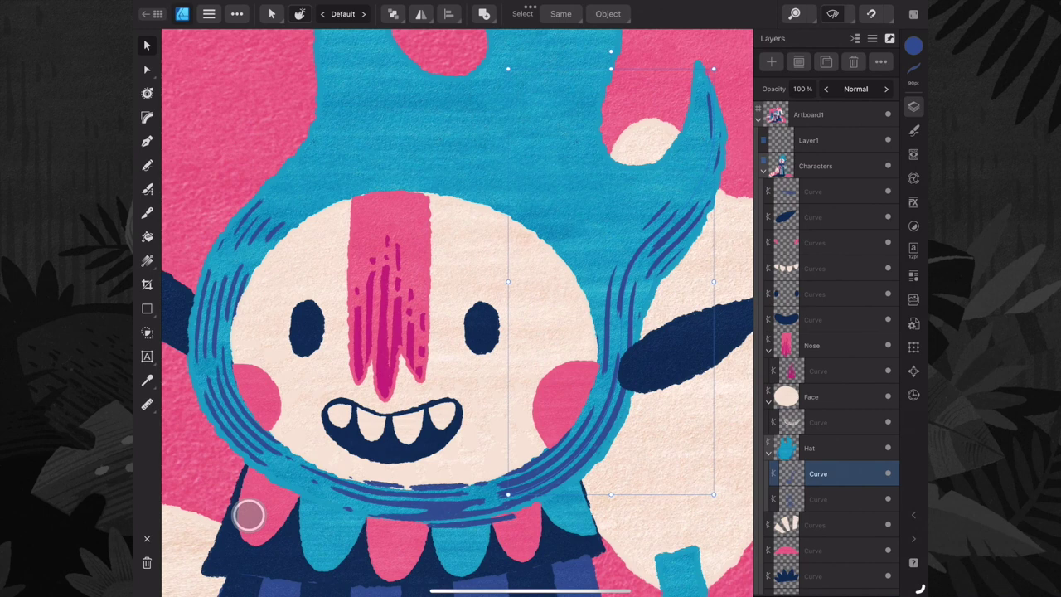
Set the hat curve's blend mode to Average.
click(856, 89)
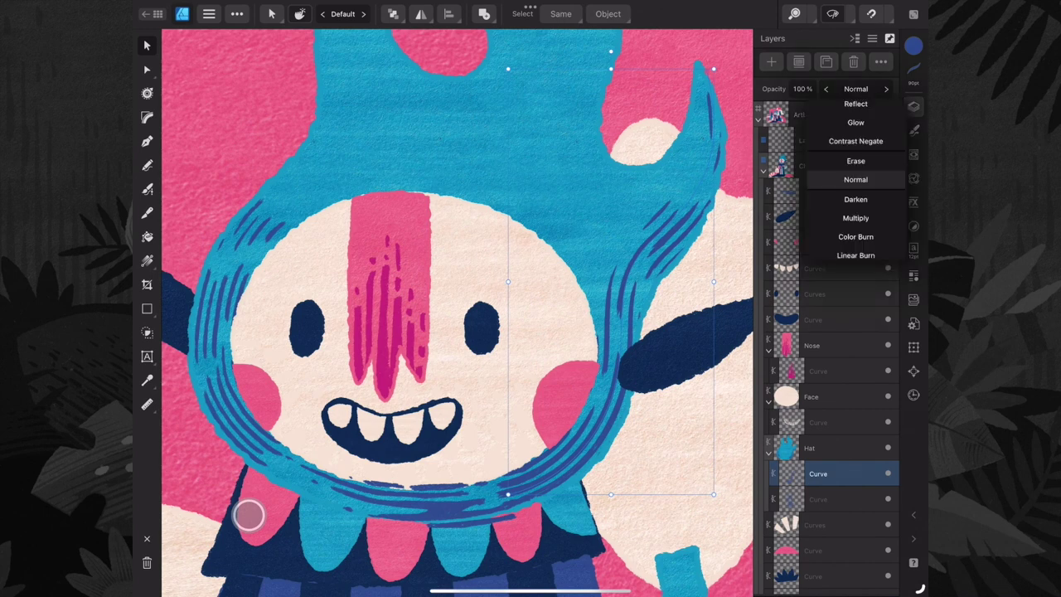
scroll(855, 178, up, 6)
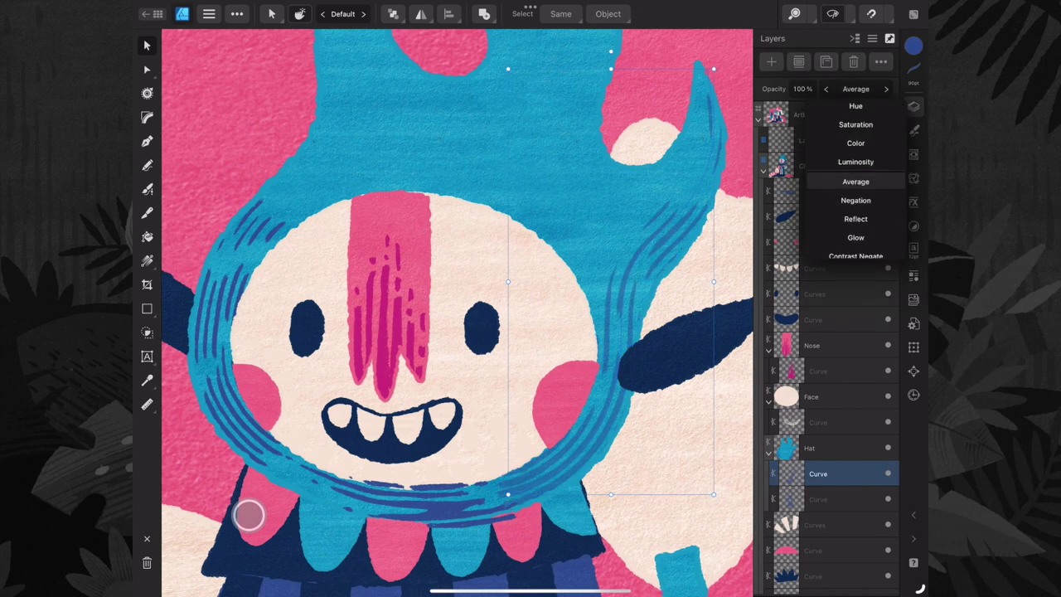
scroll(248, 514, down, 5)
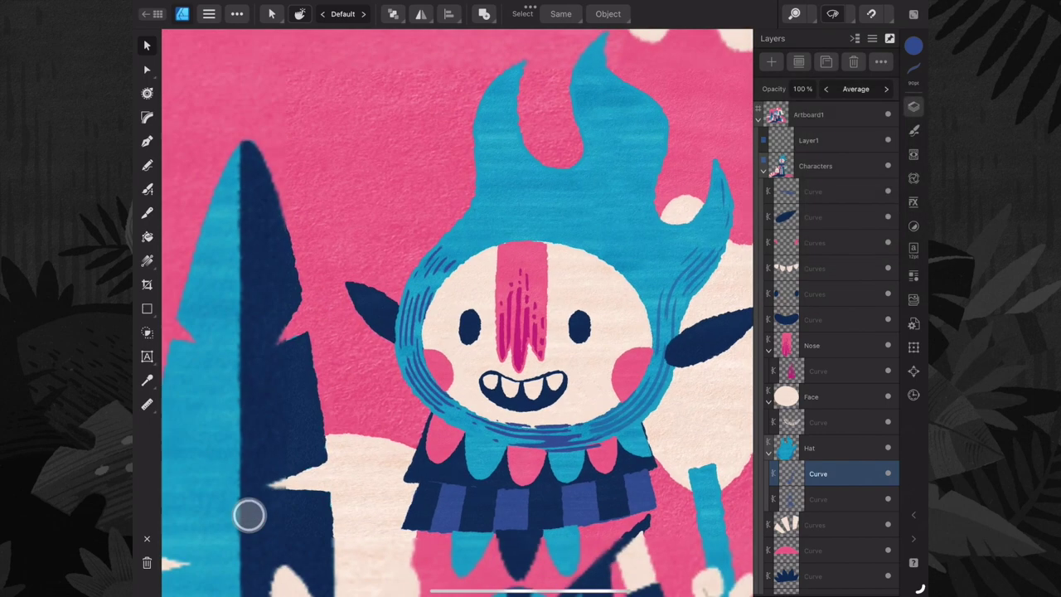
scroll(249, 515, up, 4)
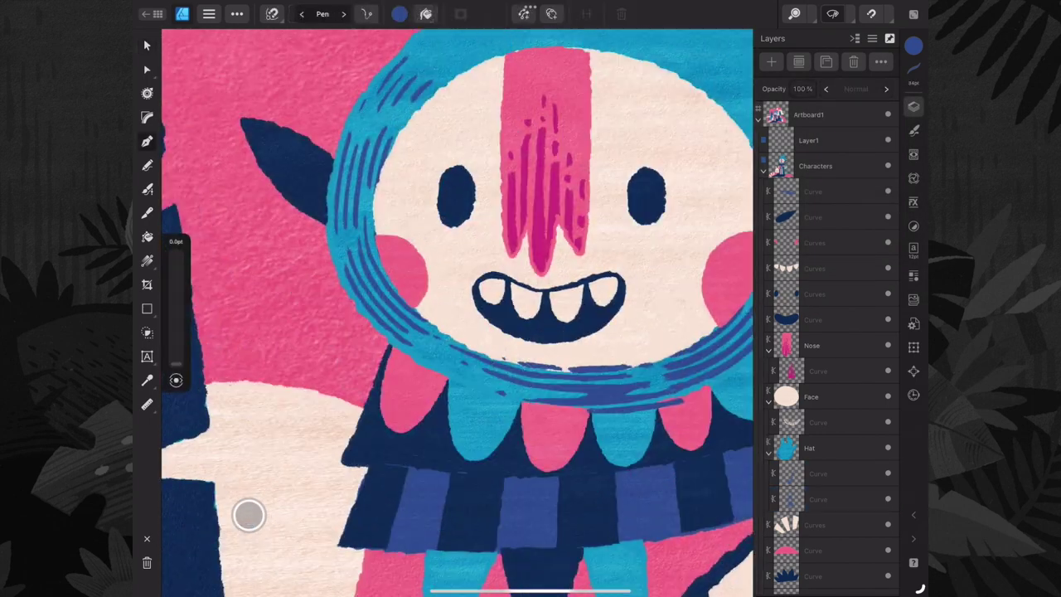
Draw three pink strokes over the left, middle and right collar scallops, about 12 pt wide.
click(444, 322)
click(385, 445)
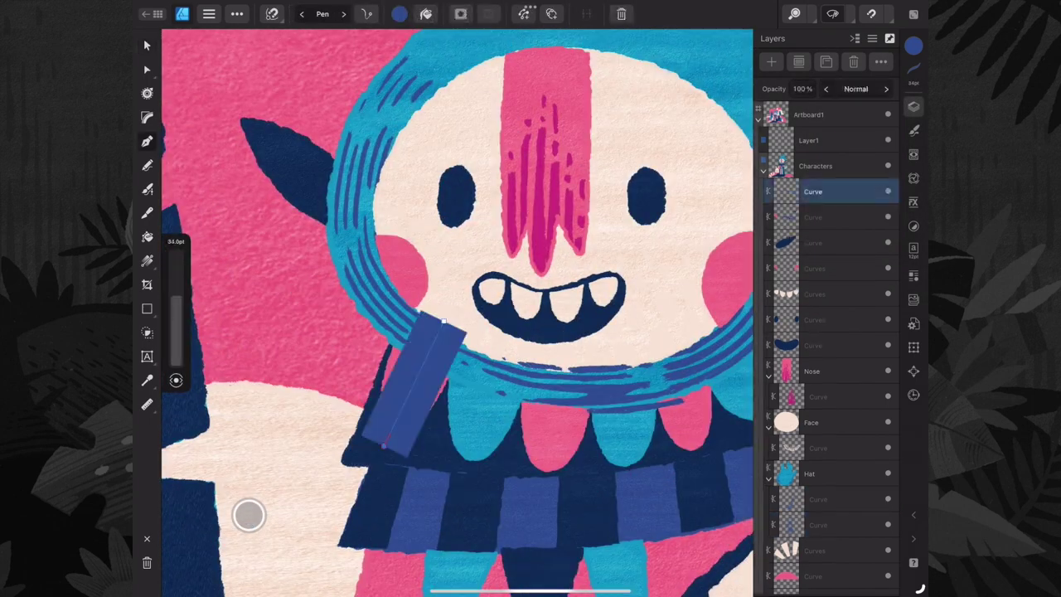
click(913, 46)
click(818, 95)
click(914, 70)
drag(822, 106, 796, 106)
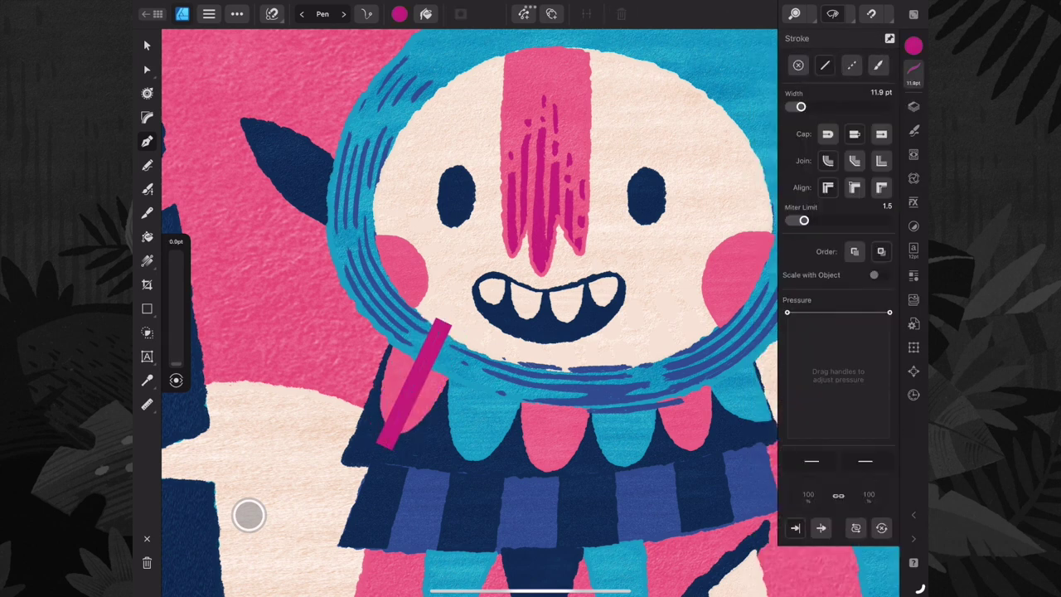
click(554, 352)
click(551, 481)
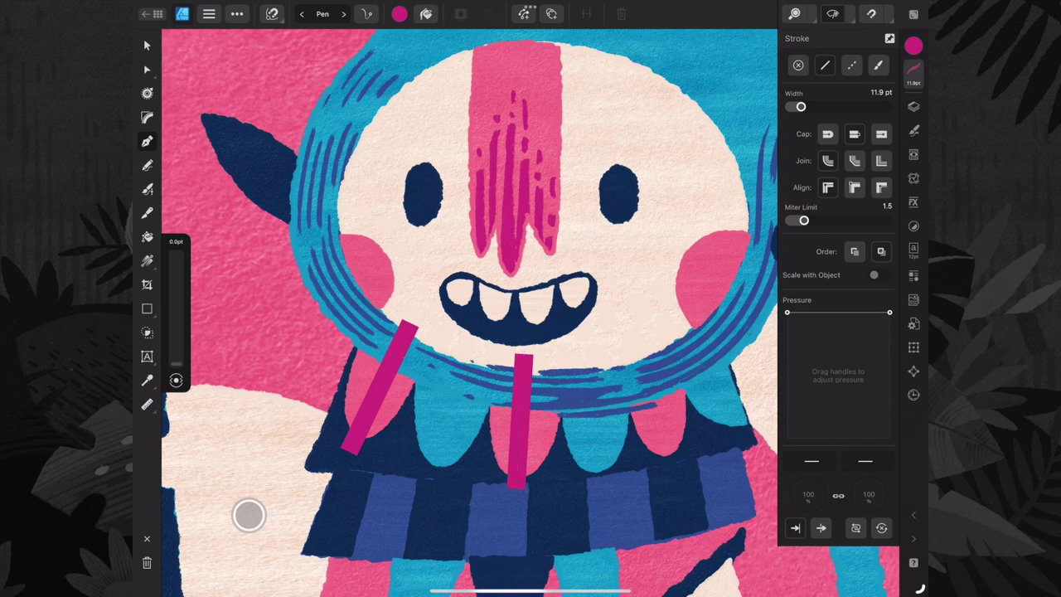
click(674, 467)
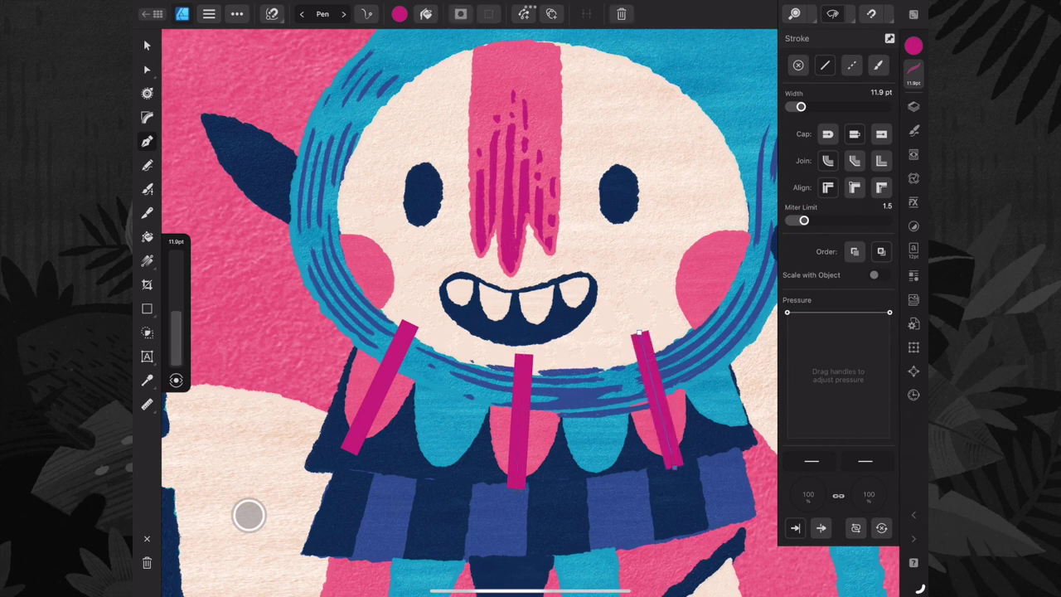
key(a)
Compare Scratchboard A and B on the middle stroke and keep FT Scratchboard B.
click(914, 130)
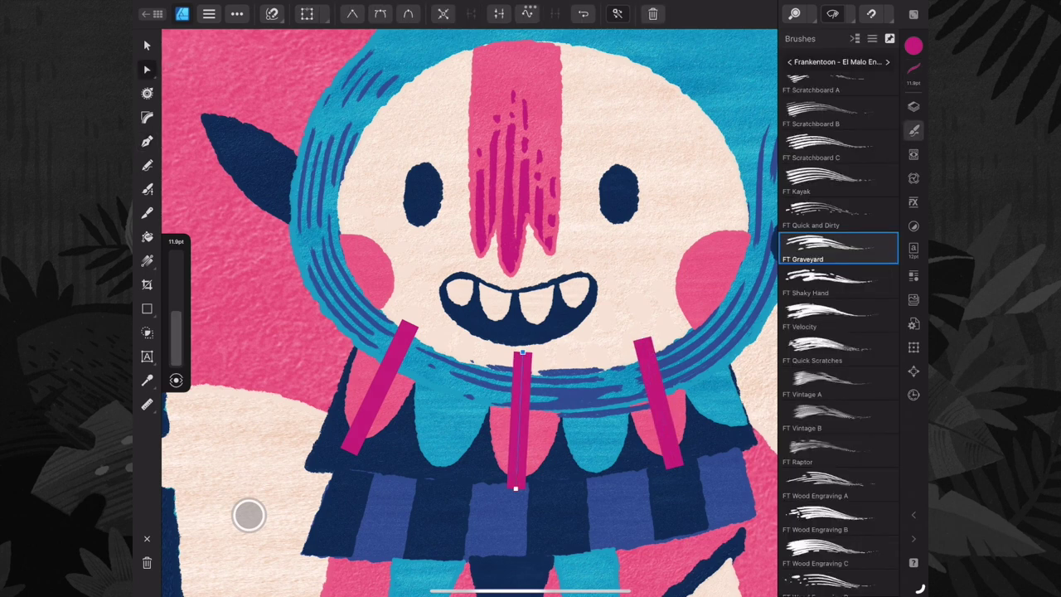
scroll(840, 332, up, 3)
click(839, 93)
click(839, 126)
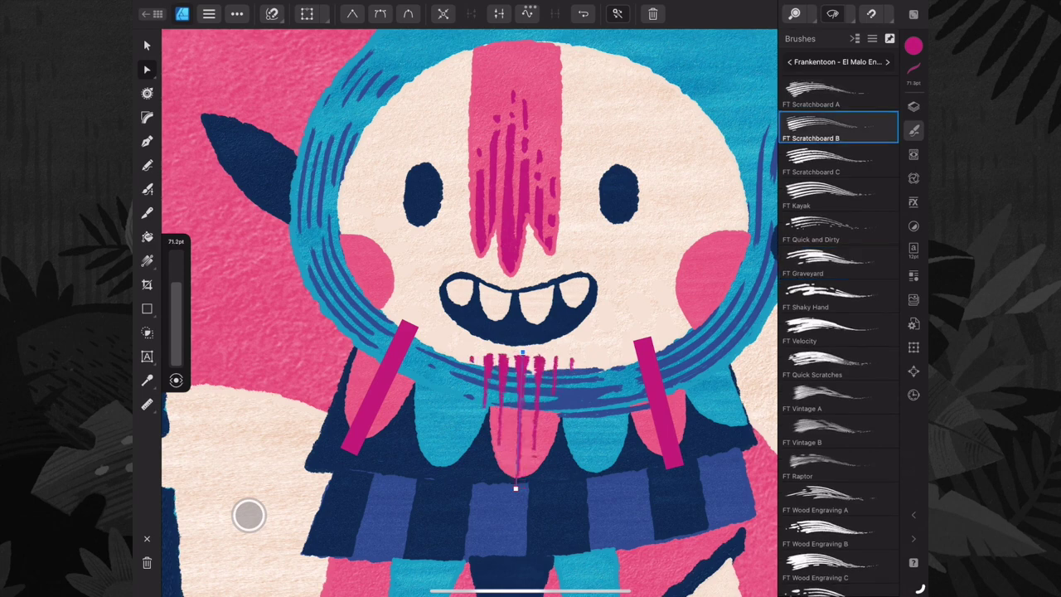
click(839, 93)
click(839, 126)
Apply FT Scratchboard B to the right and left strokes, the right at 11.9 pt.
click(914, 70)
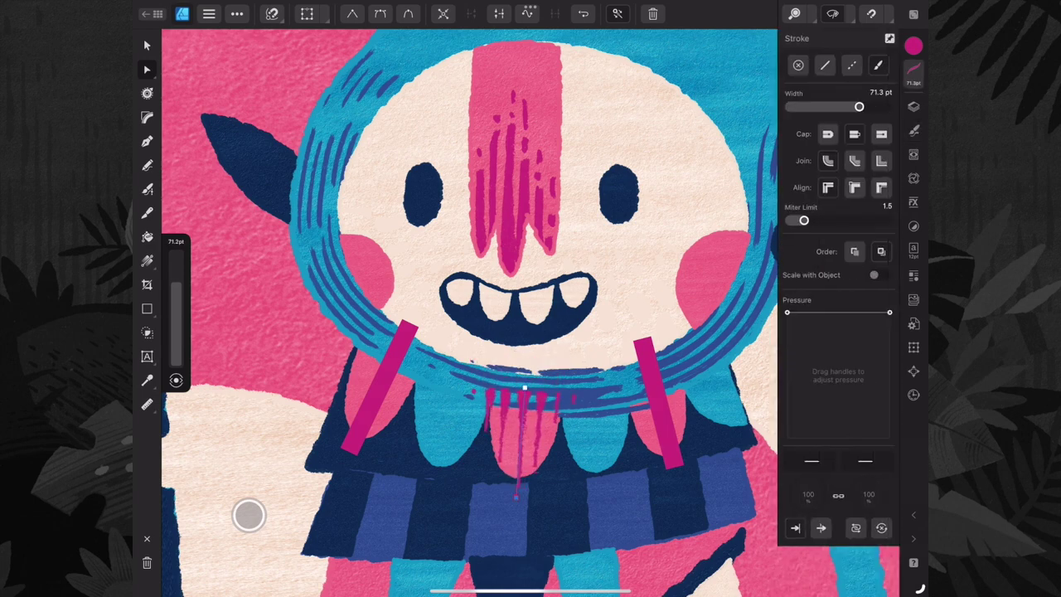
drag(846, 107, 800, 107)
click(914, 130)
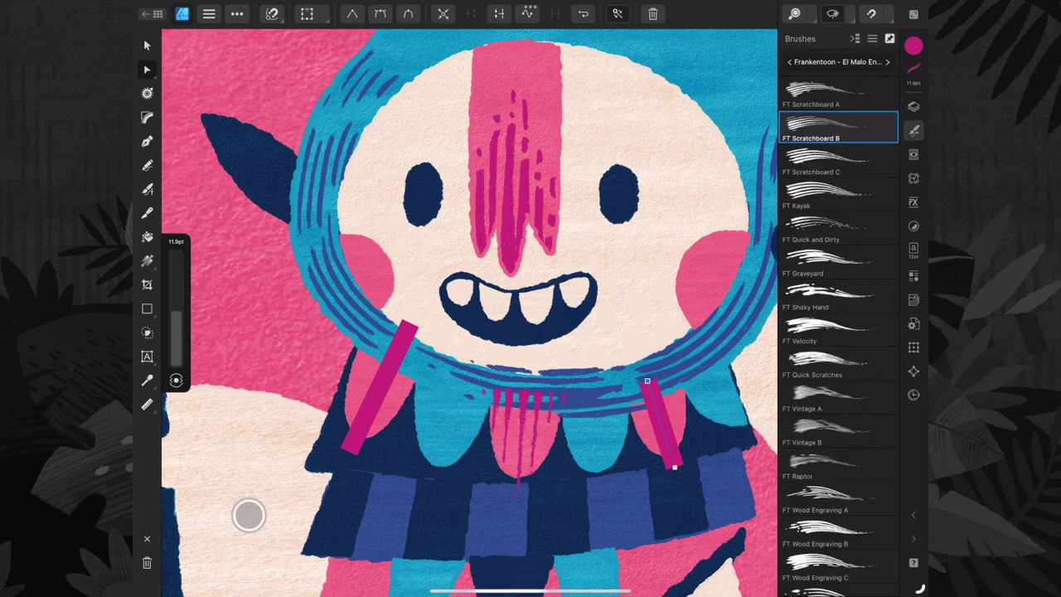
click(913, 70)
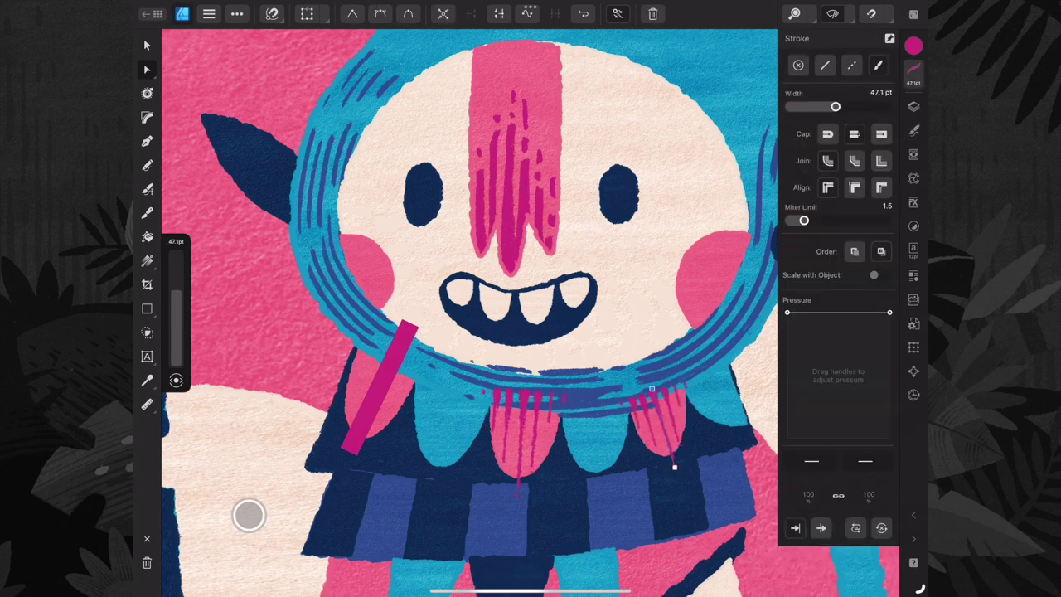
key(ctrl+z)
click(914, 130)
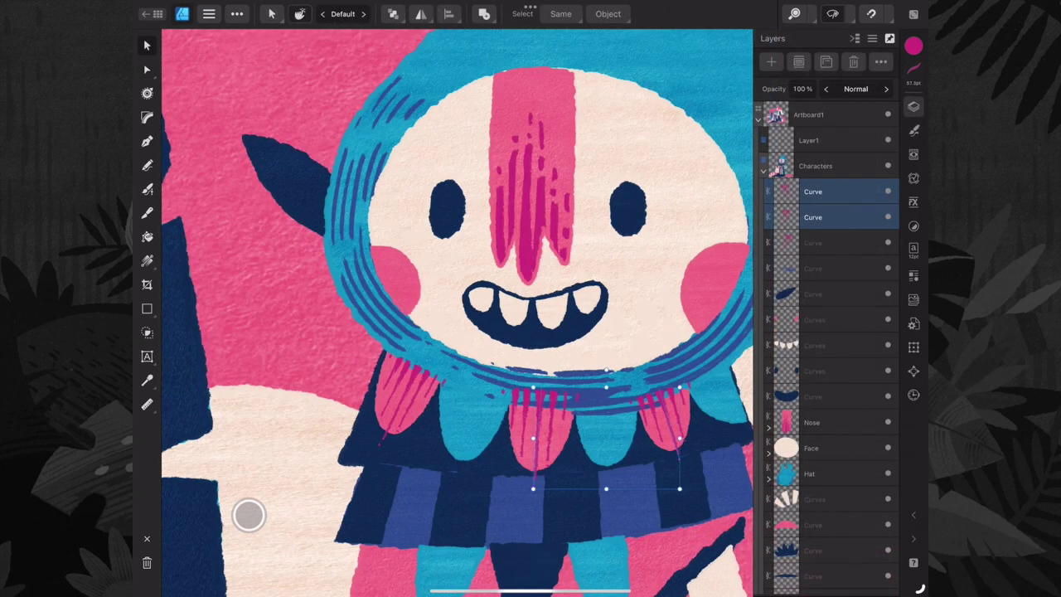
Cut the three pink strokes and paste them inside the collar scallops.
shift+click(830, 242)
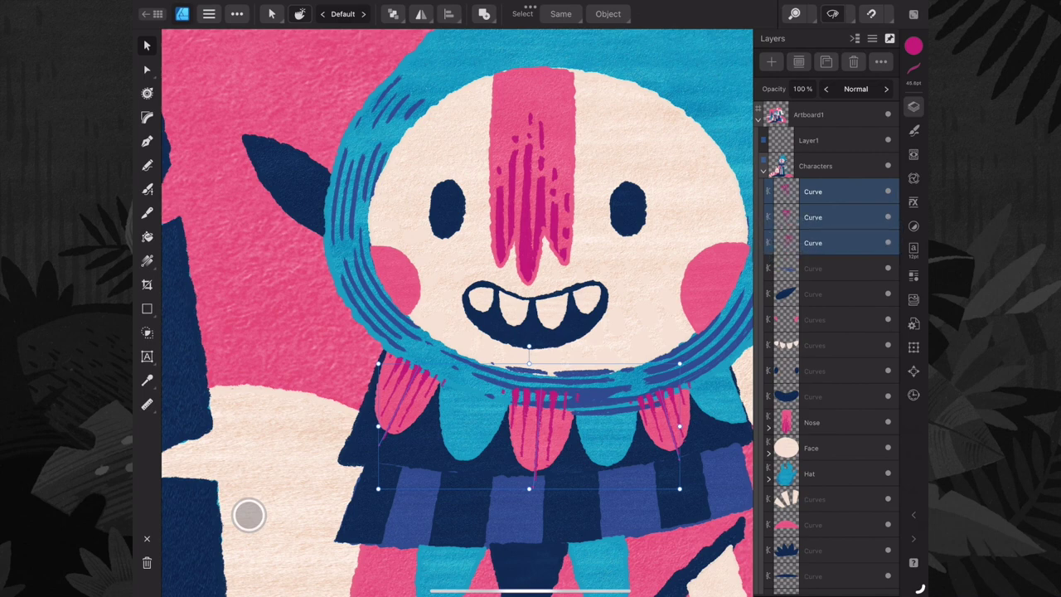
click(209, 14)
click(249, 107)
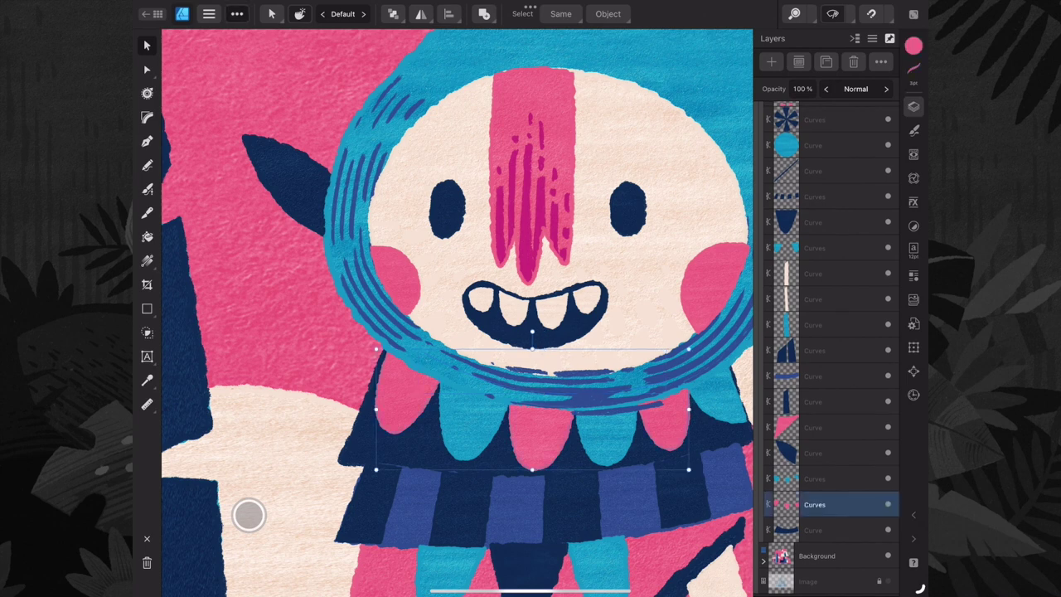
click(209, 14)
click(262, 150)
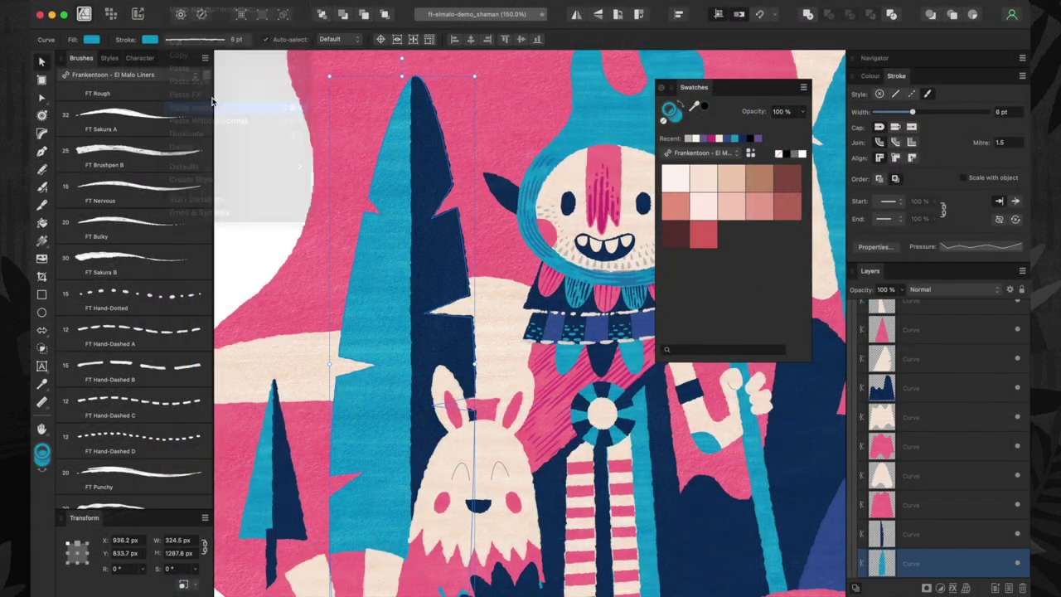
Give the tree curve a dark navy FT Shader 08 stroke, redrawn further left and widened.
click(195, 75)
click(124, 102)
click(136, 186)
click(705, 152)
click(729, 173)
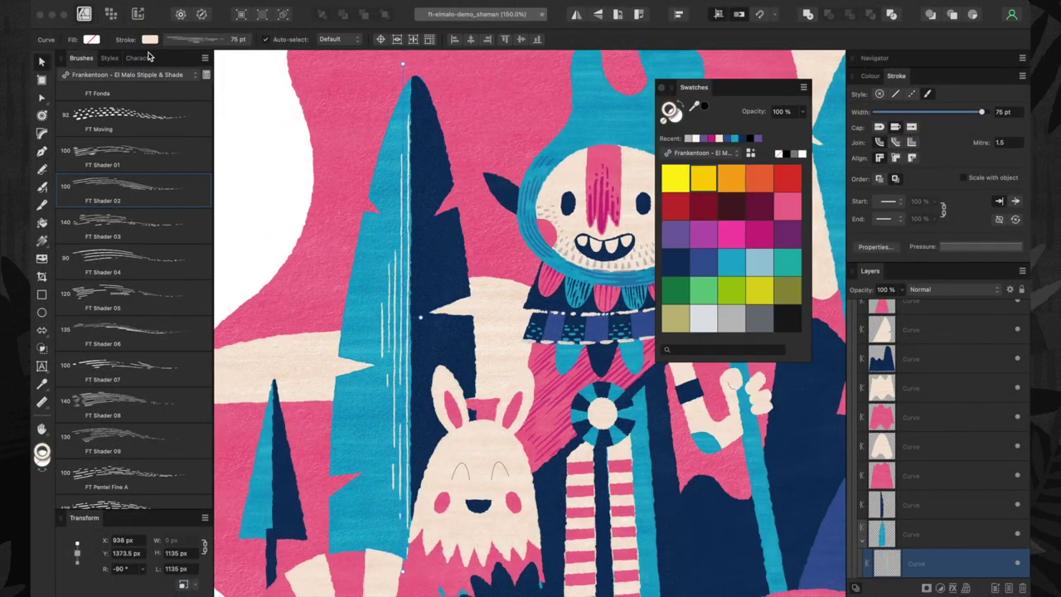
click(676, 261)
click(124, 323)
click(124, 403)
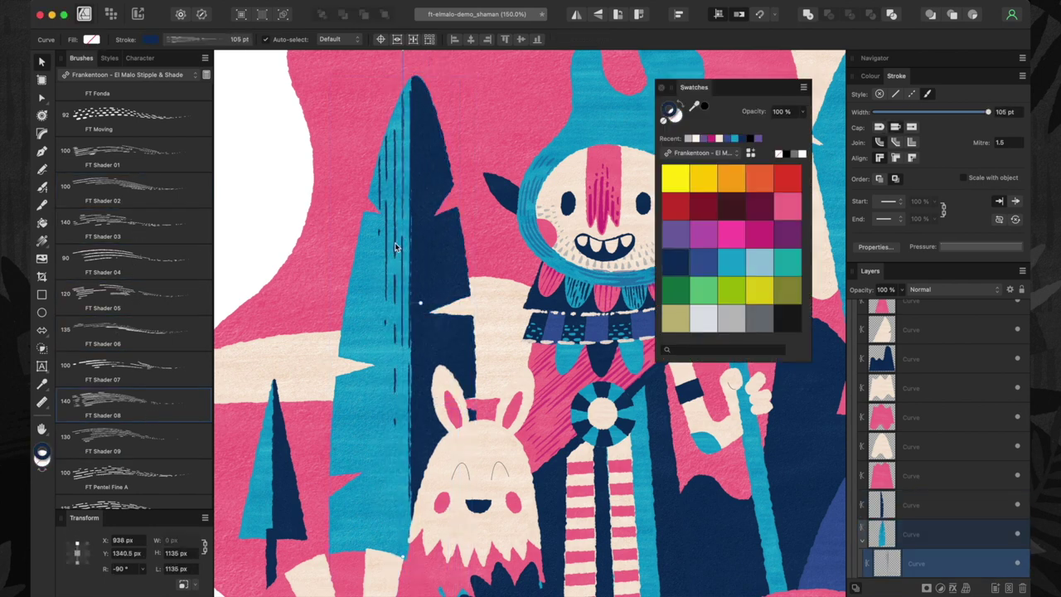
drag(378, 58, 377, 527)
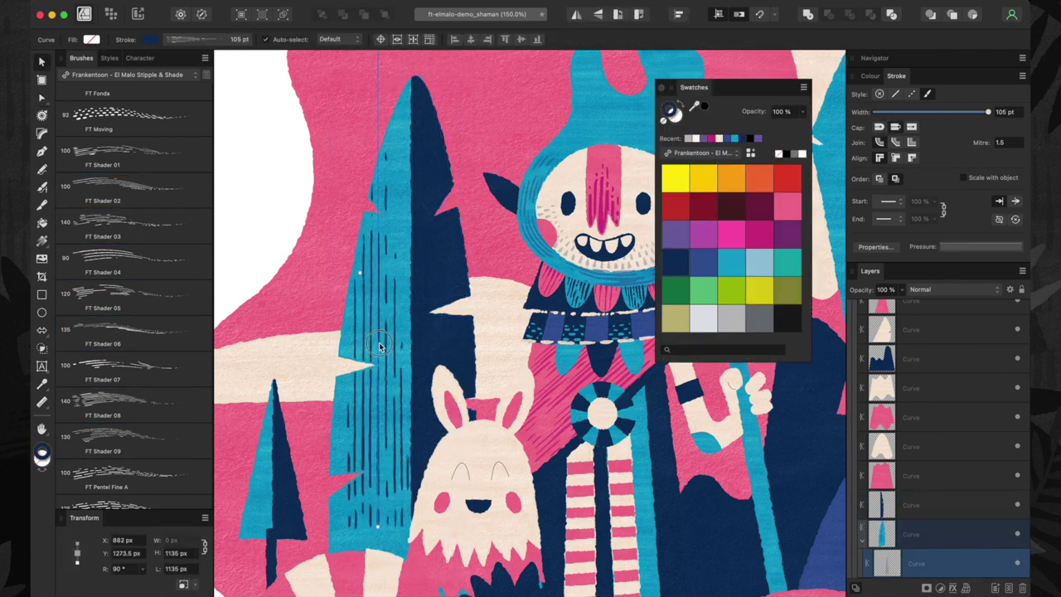
key(bracketright)
key(bracketright)
key(bracketright)
key(bracketright)
key(bracketright)
mouse_move(456, 328)
mouse_down()
mouse_move(462, 282)
mouse_move(461, 317)
mouse_up()
Draw a vertical line from the tree's tip to its base and paste it inside the tree.
key(p)
click(432, 62)
shift+click(432, 564)
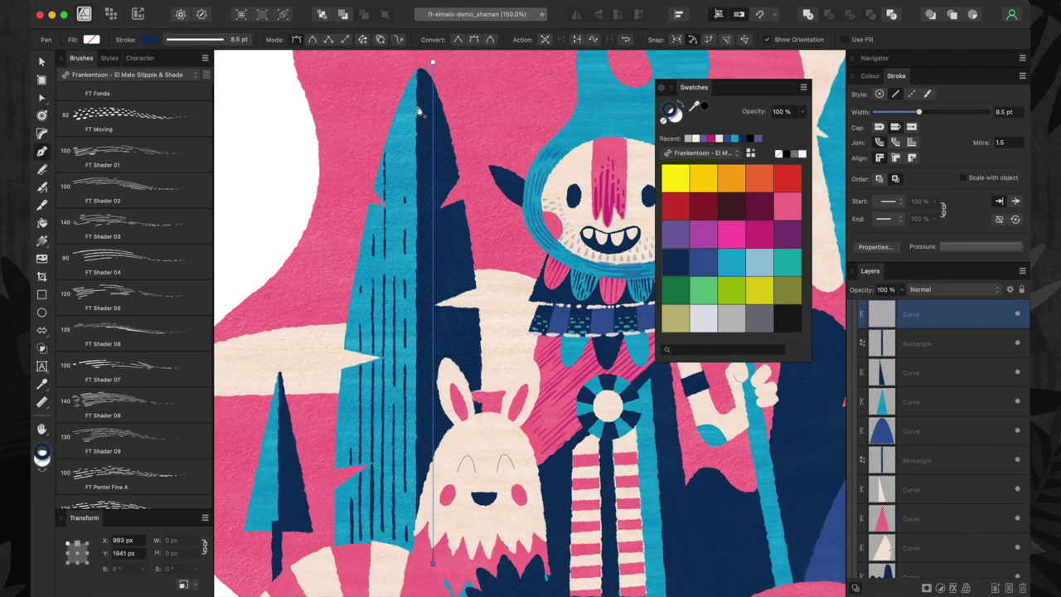
key(v)
click(177, 2)
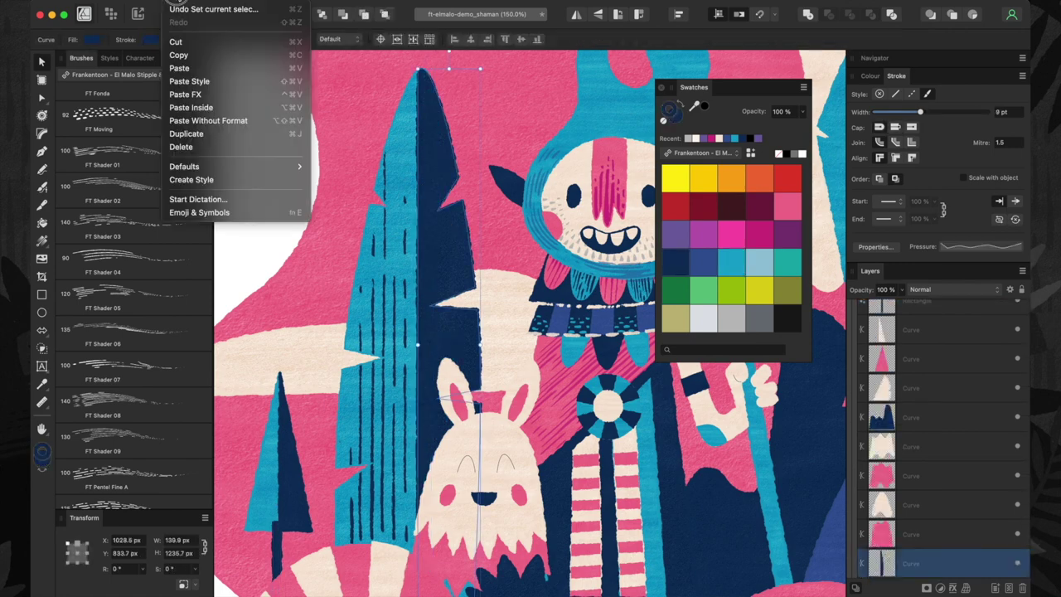
click(190, 41)
click(446, 230)
key(super+alt+v)
scroll(125, 332, down, 5)
Try the FT Chisel N4, Velocity and Vintage B brushes on the navy line, thickened to 16 pt.
click(124, 489)
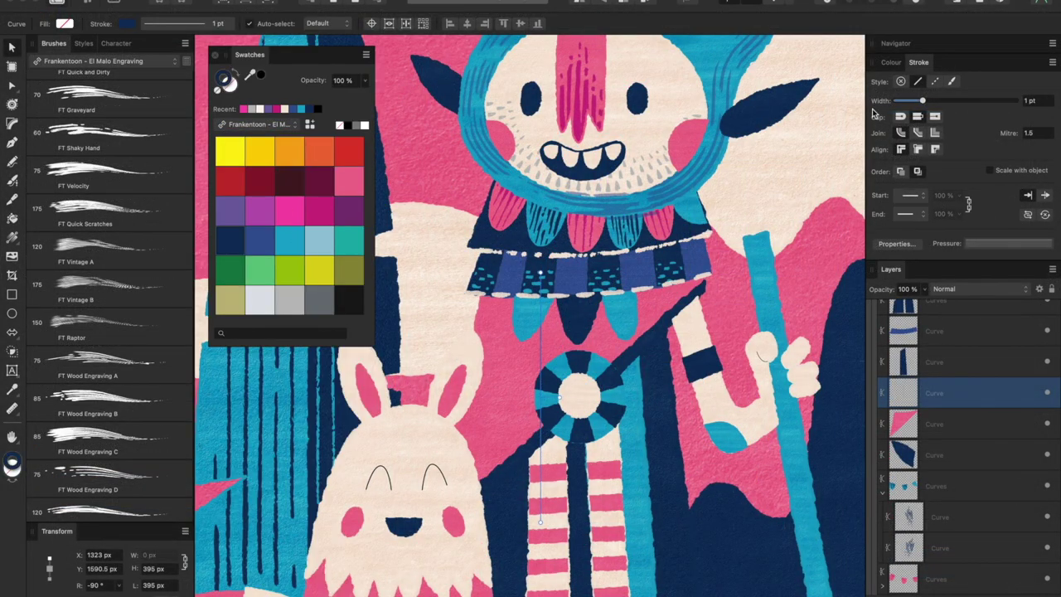
drag(922, 103, 956, 108)
drag(551, 350, 520, 350)
click(93, 210)
click(96, 174)
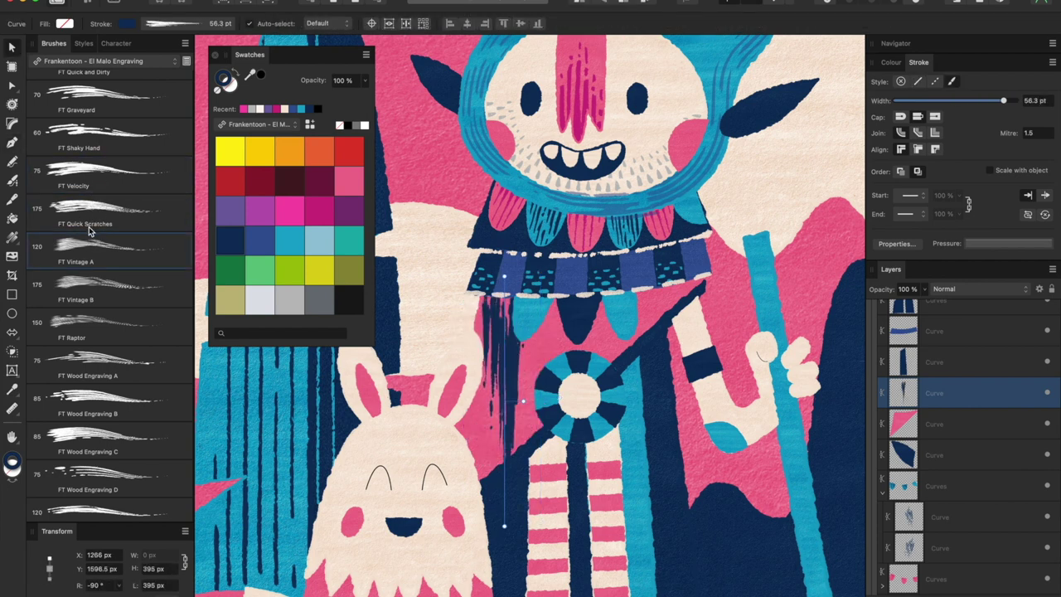
click(86, 282)
Apply FT Vintage A to the navy line at 70 pt, shift it left and add a copy alongside.
click(116, 247)
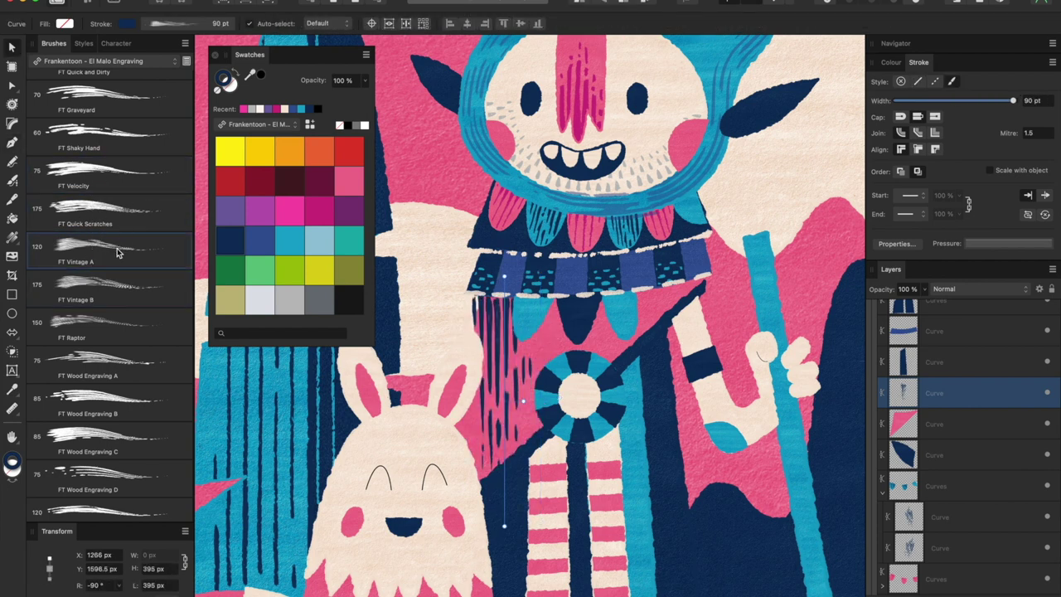
drag(508, 285, 500, 380)
drag(1014, 101, 1007, 101)
drag(473, 367, 512, 392)
Cut the hatched strokes and paste them inside the pink shape below the collar.
scroll(971, 522, down, 3)
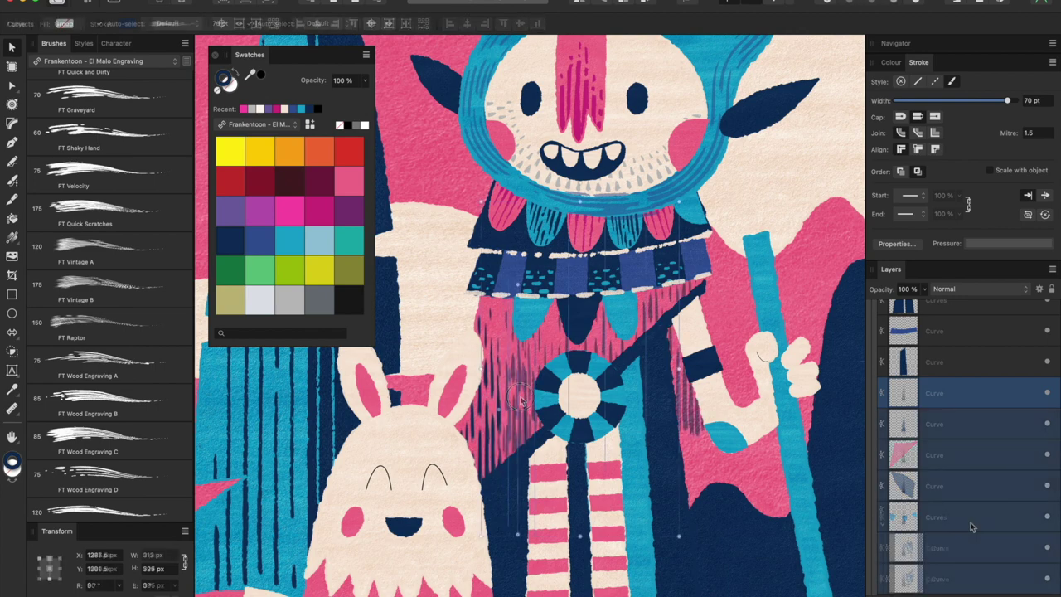
key(Delete)
click(951, 320)
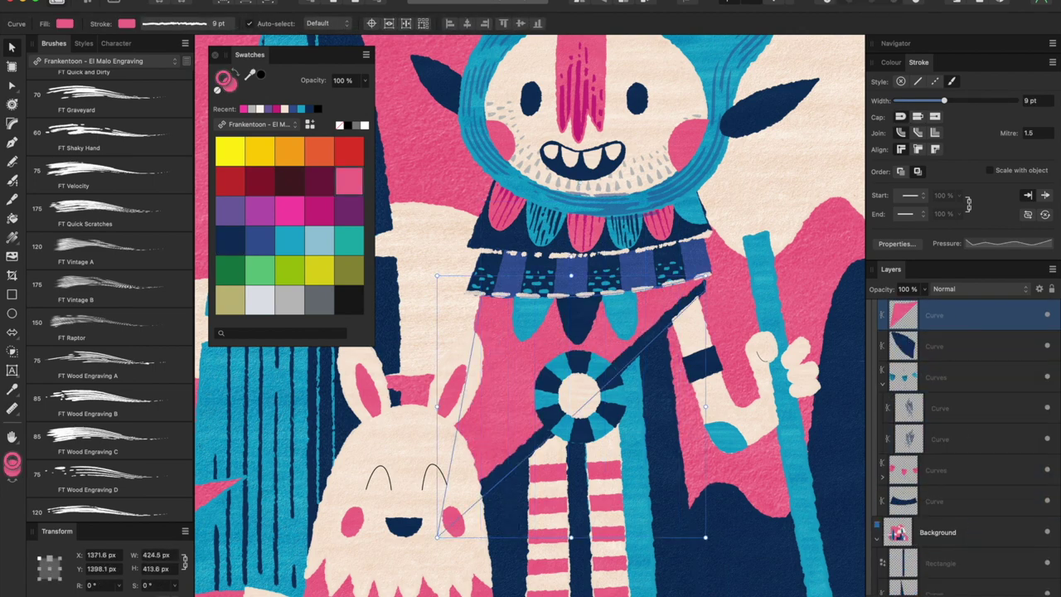
click(240, 63)
scroll(676, 238, down, 2)
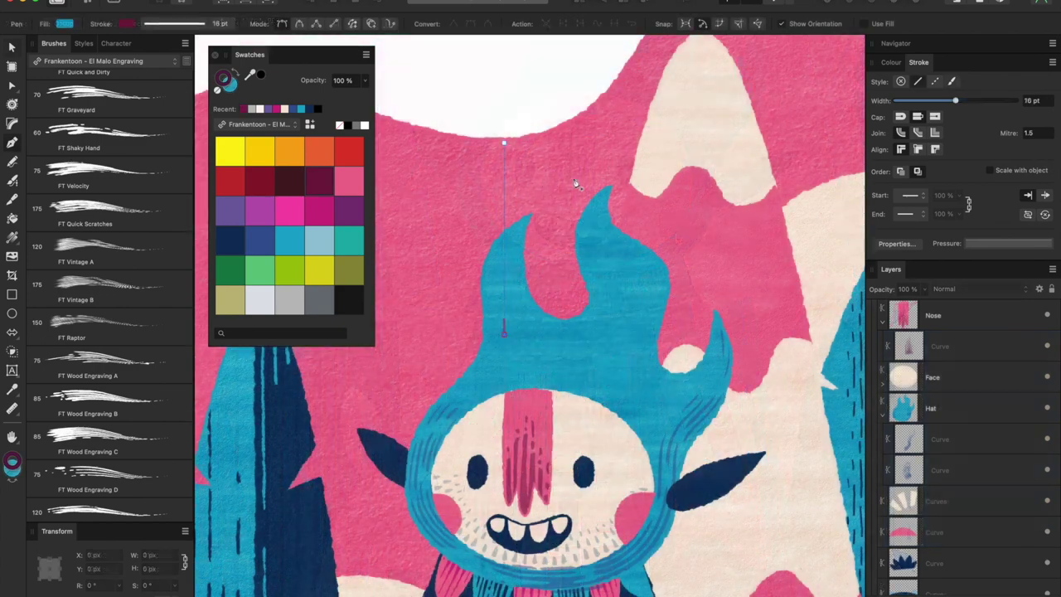
Draw a vertical line on the blue hat and colour it cream.
click(503, 143)
click(503, 334)
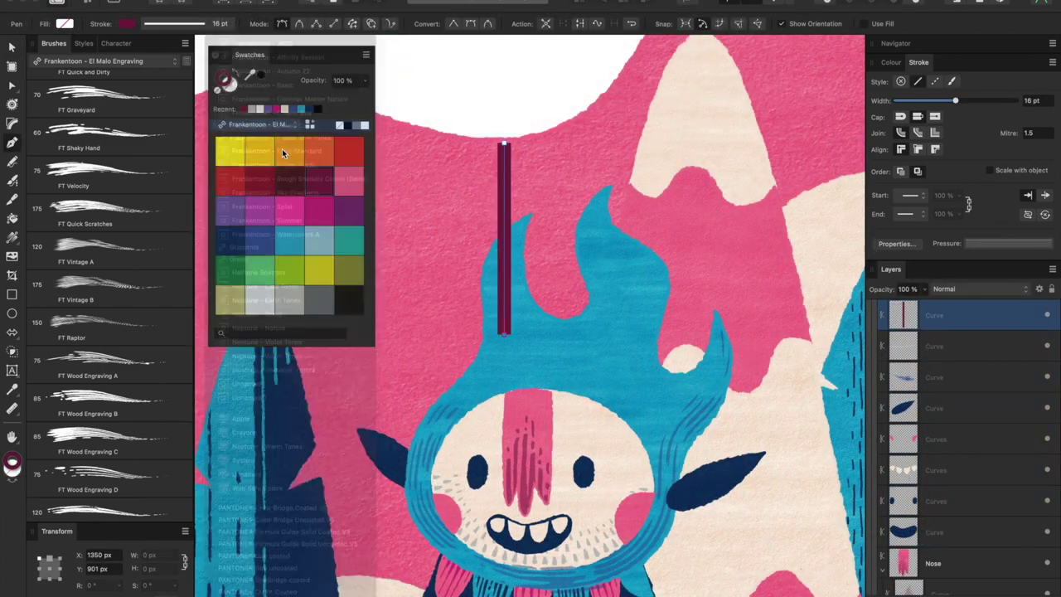
scroll(282, 151, down, 3)
click(262, 151)
key(v)
Compare the Wood Engraving C, A and B brushes, then apply FT Quick Scratches to the stroke.
click(128, 428)
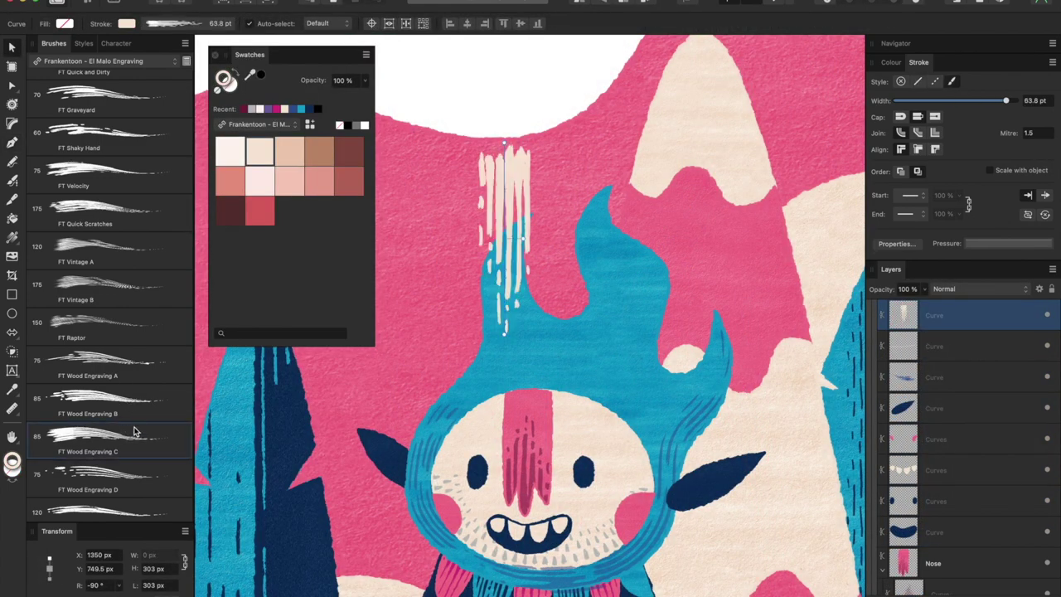
drag(513, 187, 511, 212)
scroll(133, 282, down, 3)
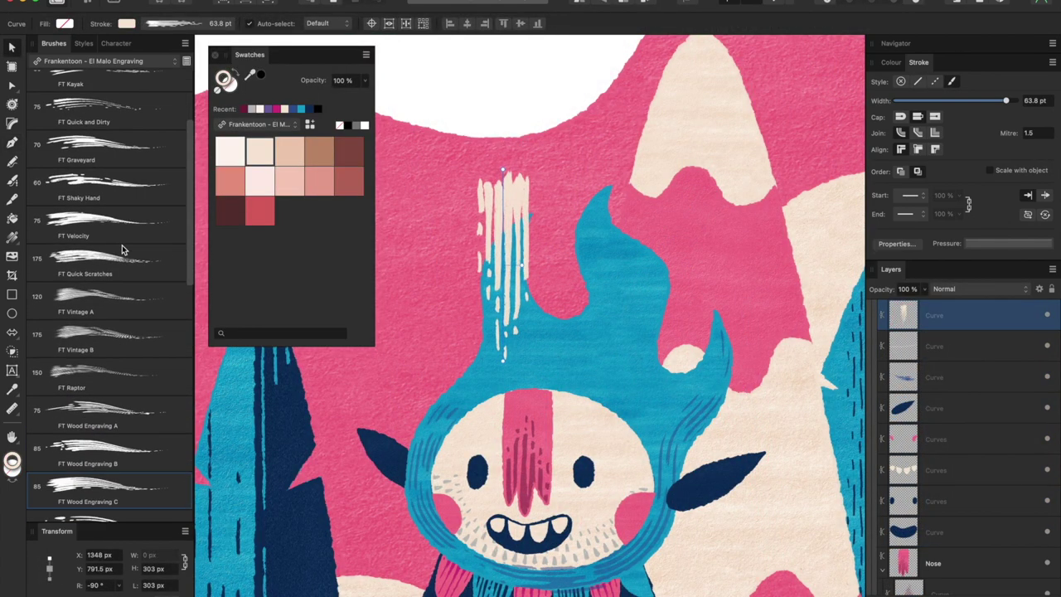
click(133, 280)
click(131, 317)
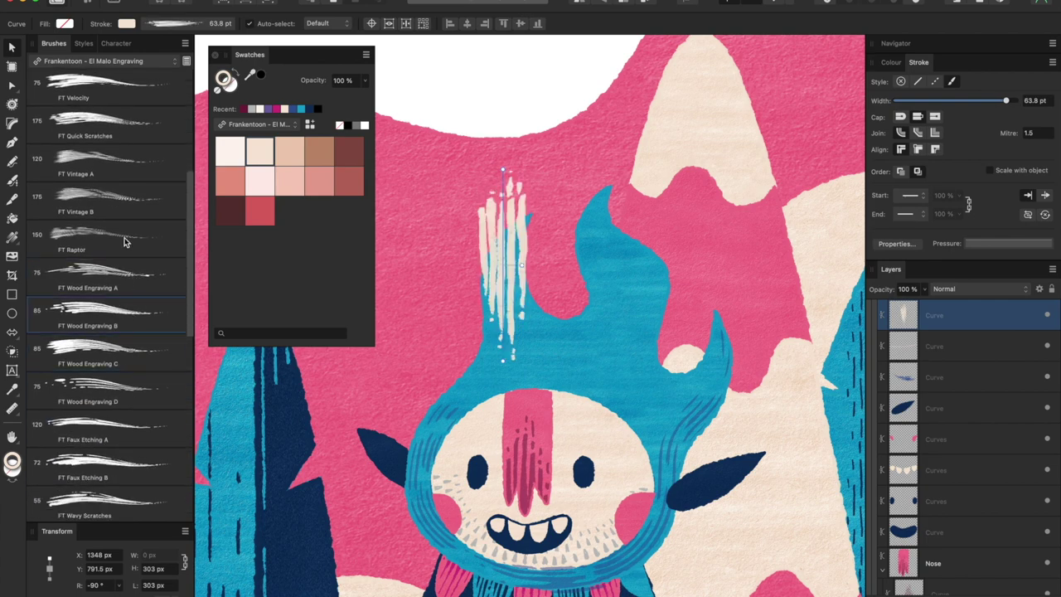
click(89, 235)
scroll(124, 349, up, 3)
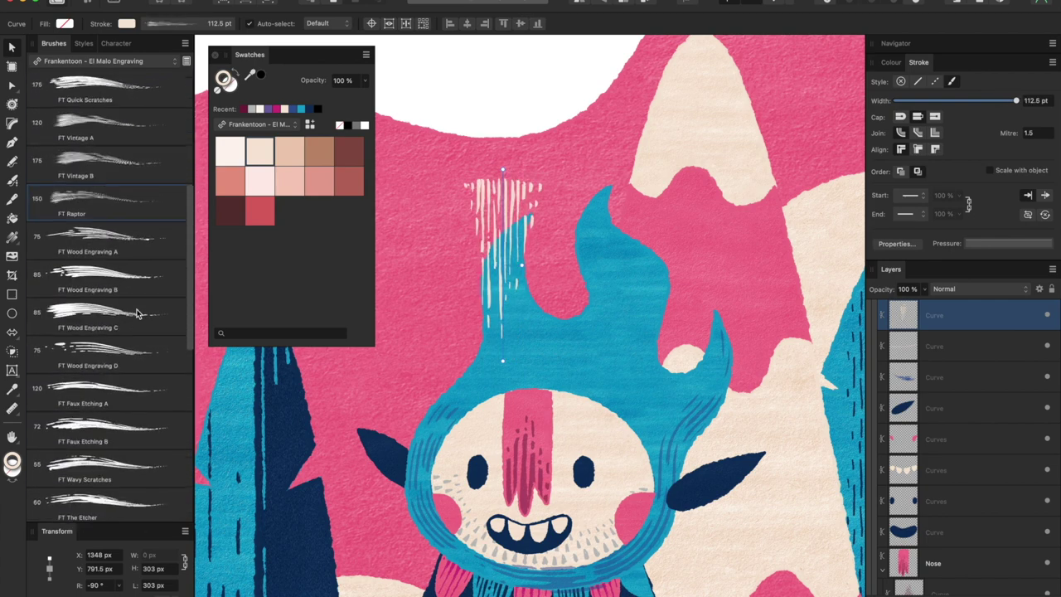
click(116, 236)
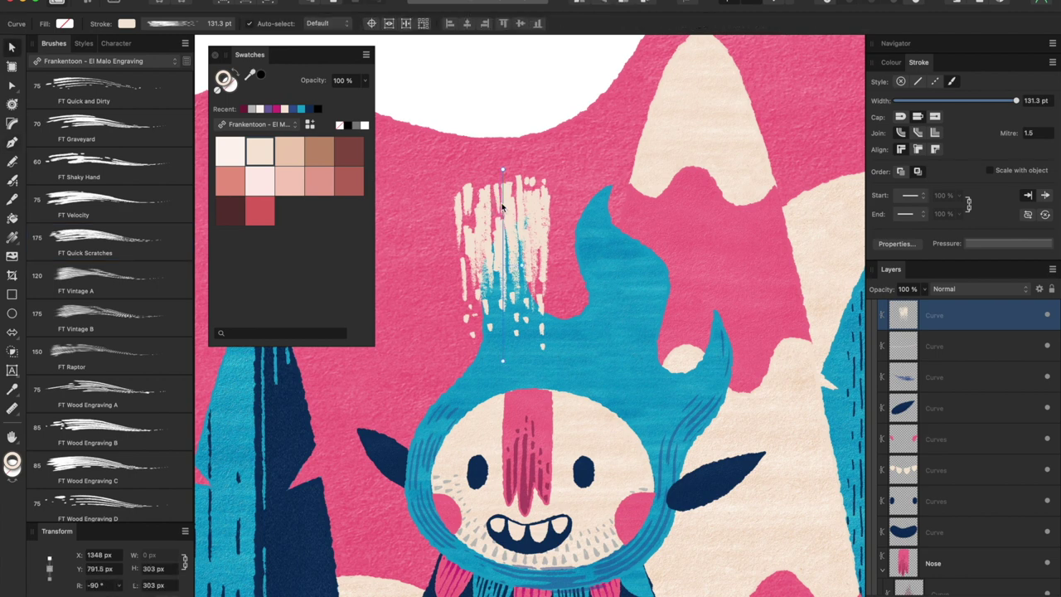
Add a second Quick Scratches stroke further right on the hat.
drag(506, 207, 618, 178)
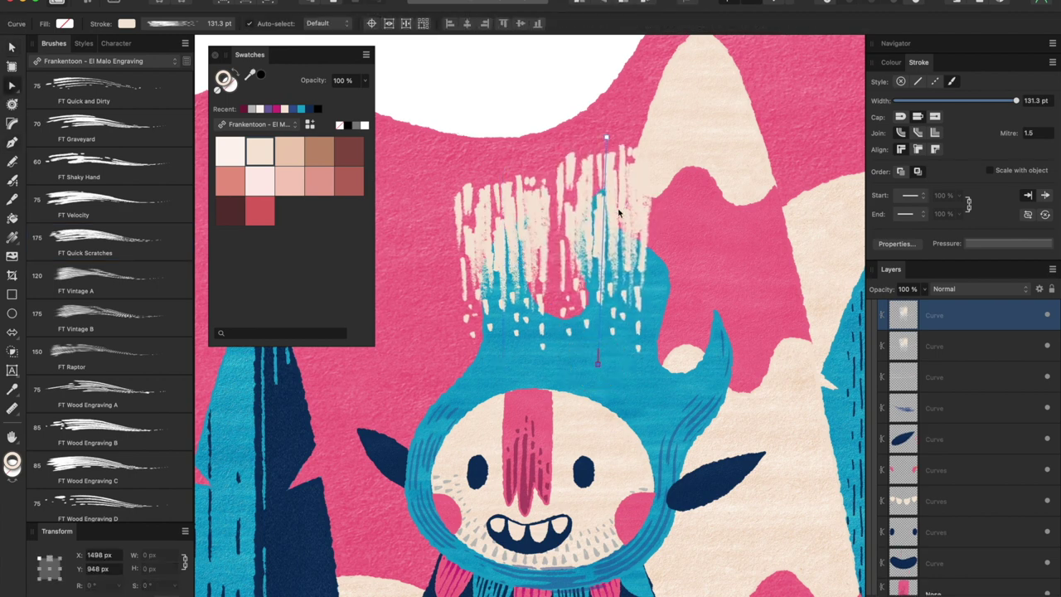
key(super+z)
key(super+z)
key(super+z)
key(super+z)
key(super+z)
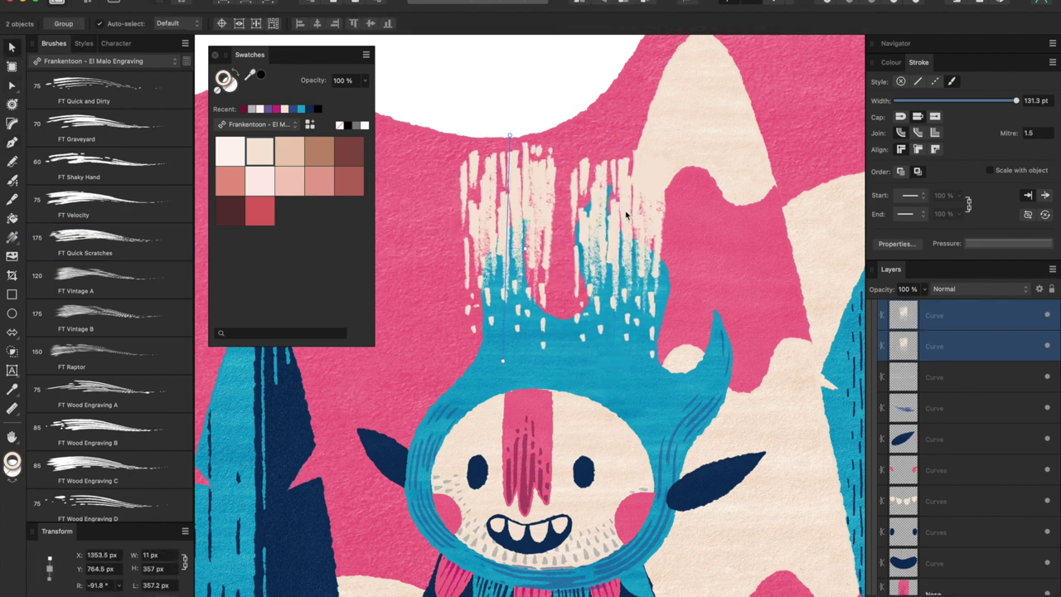
click(220, 110)
mouse_move(527, 489)
mouse_down()
mouse_move(587, 348)
mouse_move(588, 290)
mouse_up()
Draw a three-node curve across the hat and colour it dark navy from the vivid palette.
key(p)
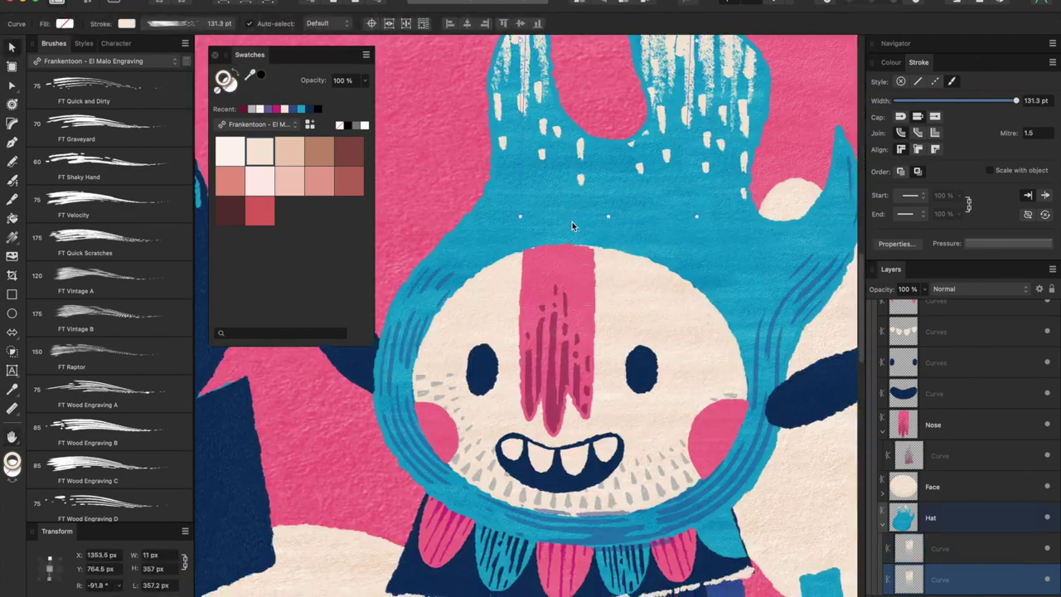
click(482, 229)
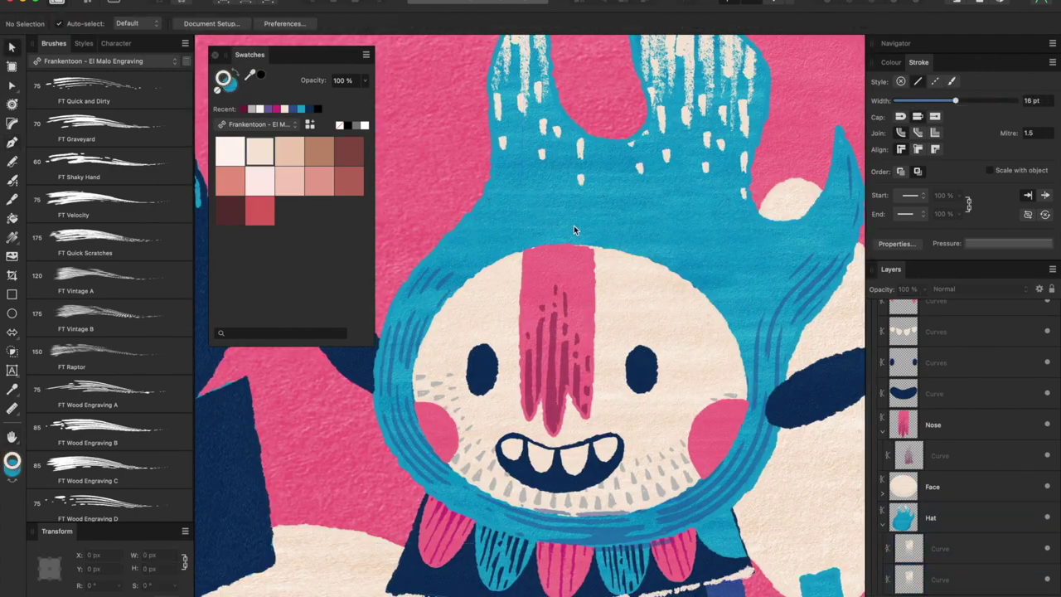
click(591, 207)
click(681, 241)
key(a)
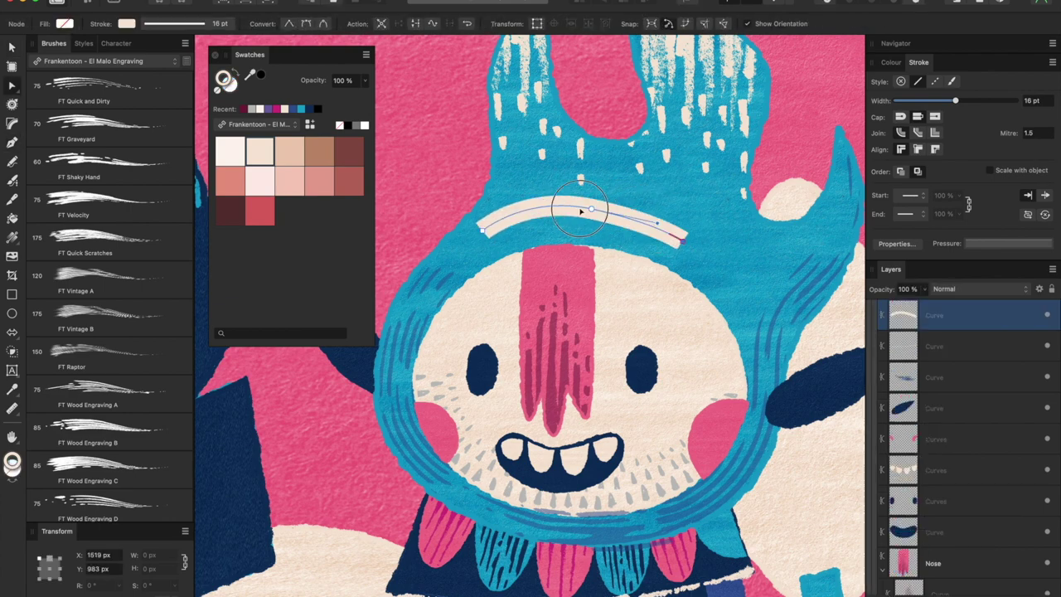
click(282, 126)
click(274, 113)
click(261, 240)
click(231, 240)
Apply FT Messy Stippling from El Malo Stipple & Shade to the hat curve at 96 pt.
click(104, 61)
click(131, 99)
click(154, 92)
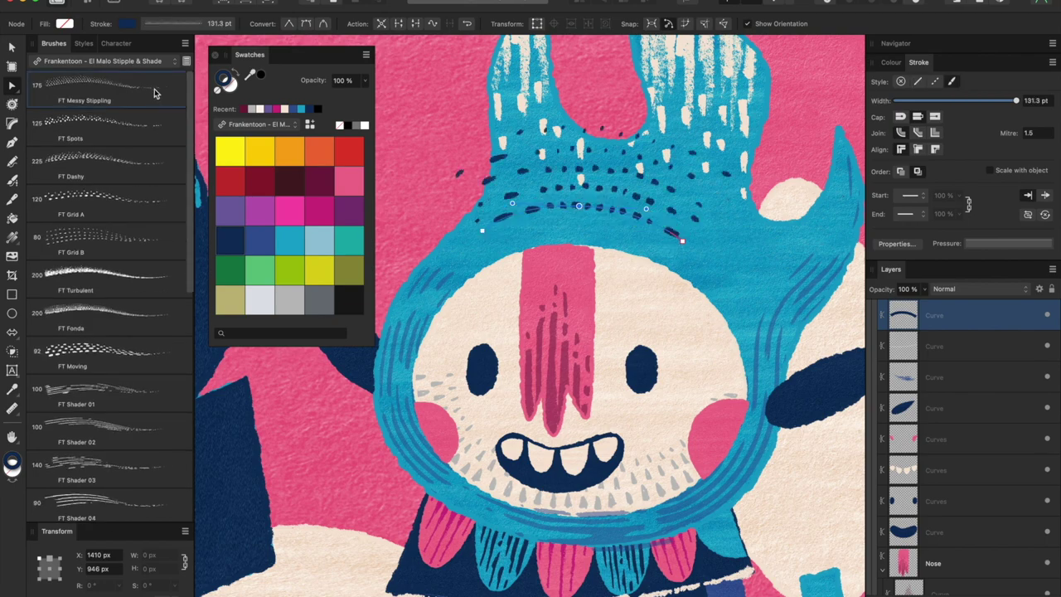
key(v)
drag(1016, 100, 980, 100)
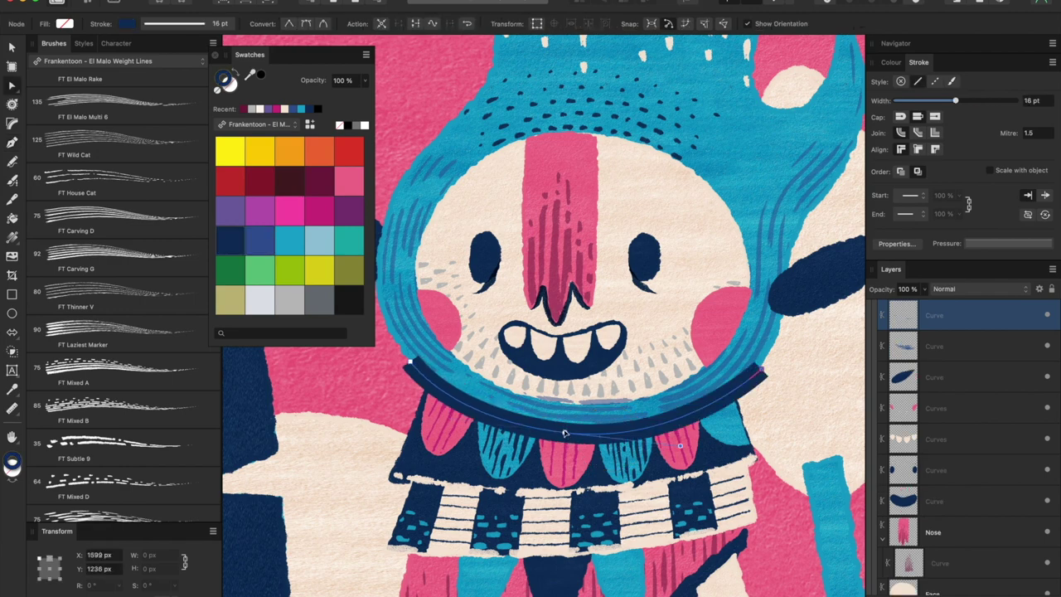
mouse_move(669, 446)
mouse_down()
mouse_move(687, 438)
mouse_move(677, 446)
mouse_up()
Try FT Bulky, then give the curve the FT Spikey Short hatching brush at 27 pt.
click(121, 60)
click(100, 49)
click(120, 408)
click(152, 409)
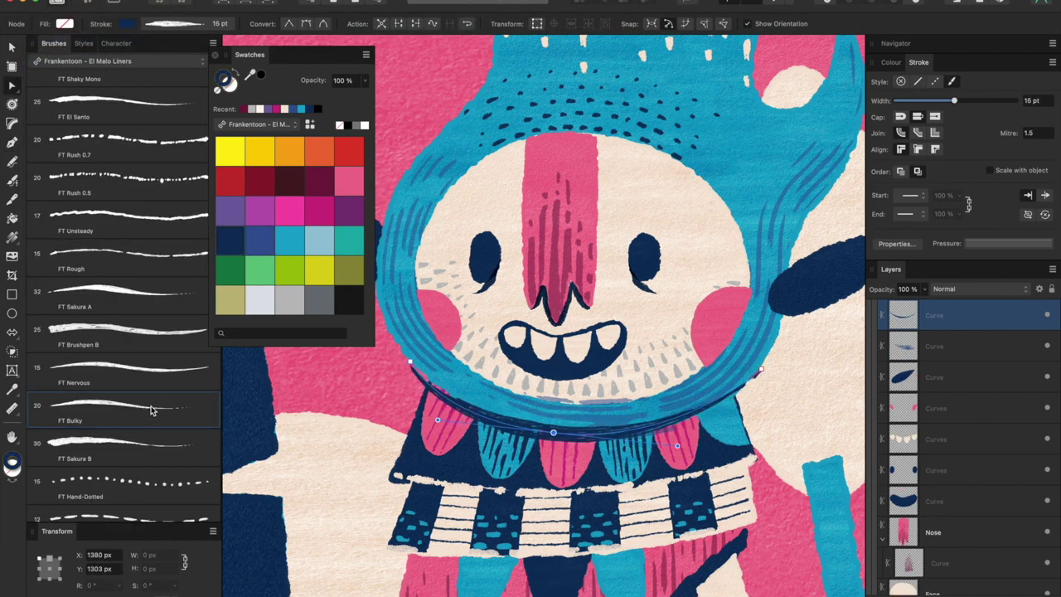
click(124, 63)
click(129, 63)
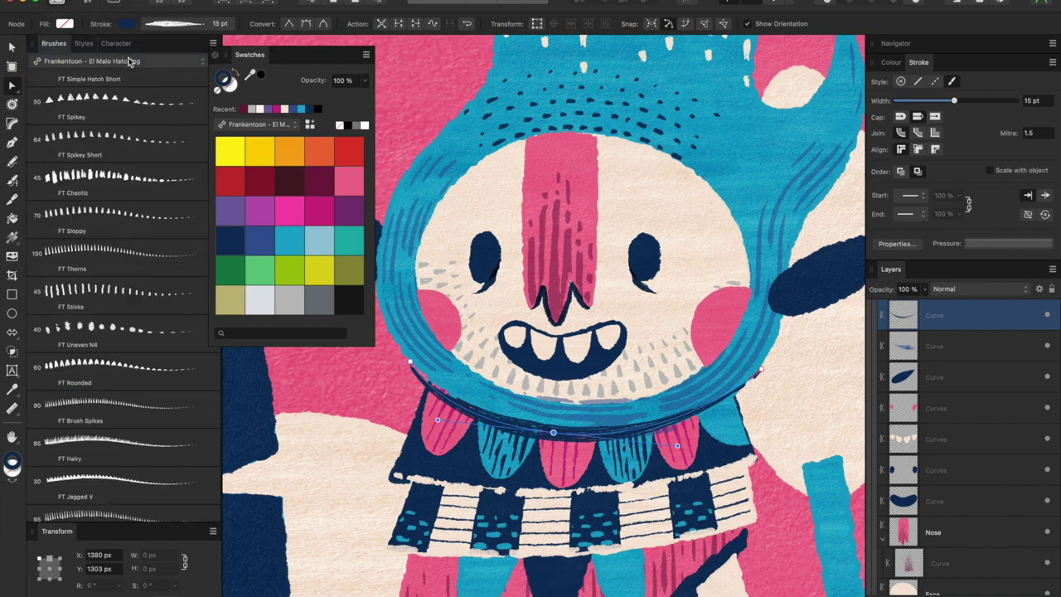
click(134, 150)
drag(999, 101, 971, 101)
mouse_move(919, 62)
mouse_down()
mouse_move(675, 121)
mouse_move(696, 104)
mouse_up()
In the Pressure graph, drop both end points and lower the middle point slightly.
drag(767, 105, 720, 107)
click(752, 288)
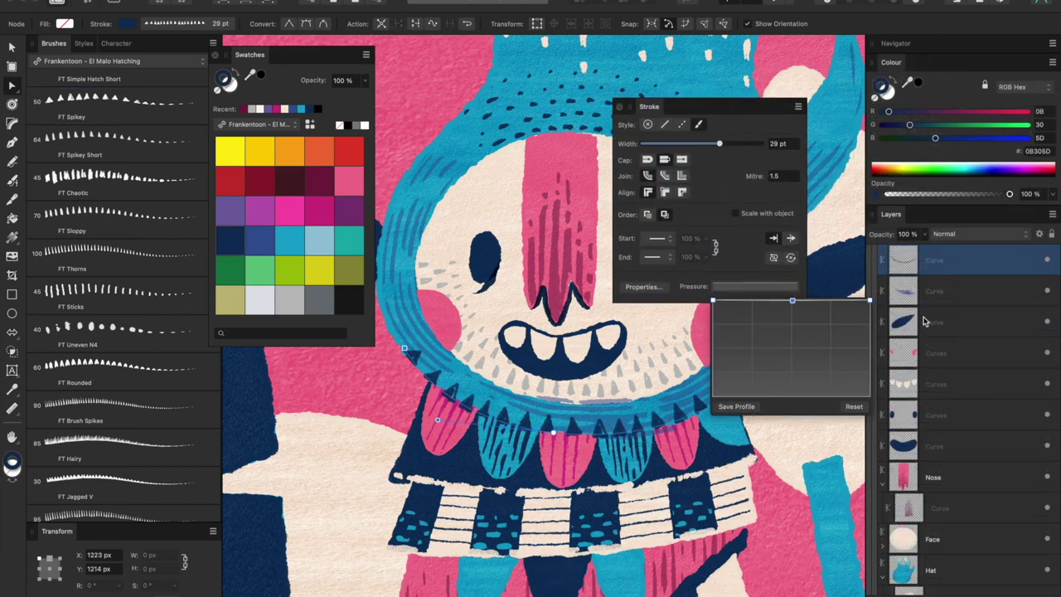
drag(870, 302, 877, 356)
drag(714, 304, 713, 364)
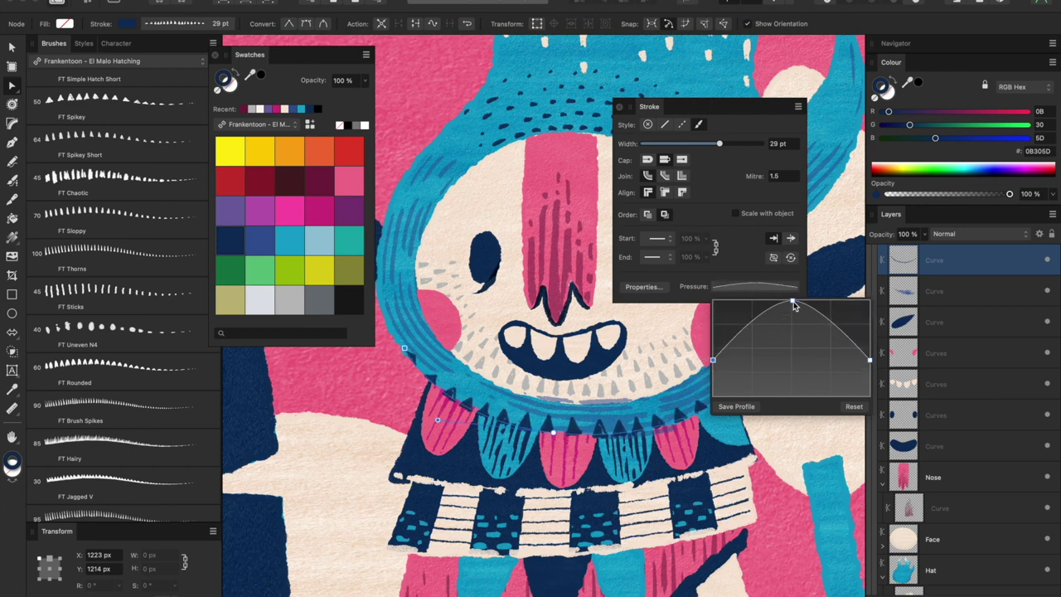
drag(794, 304, 798, 326)
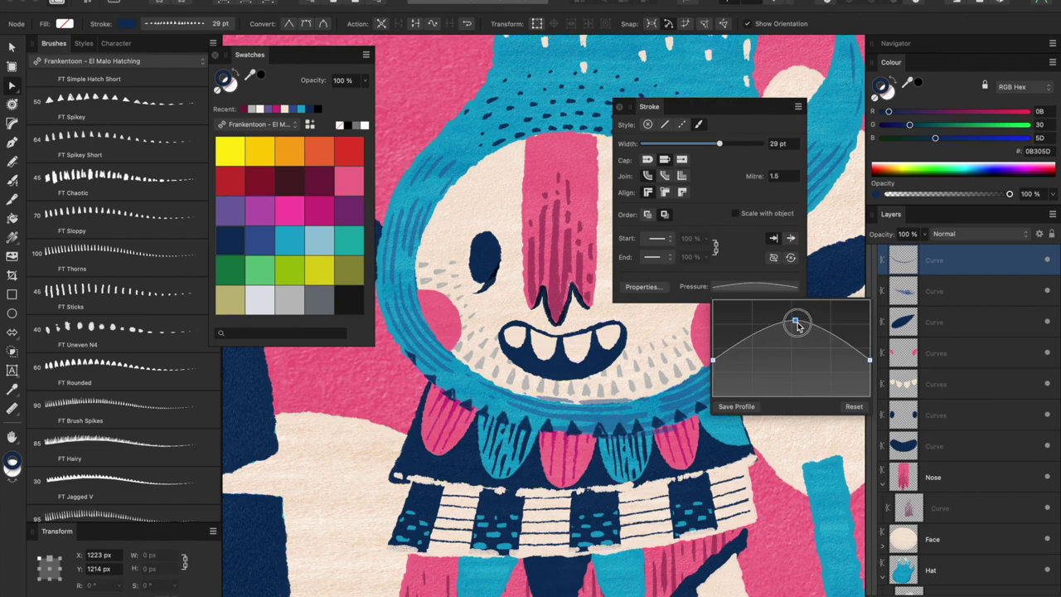
mouse_move(688, 106)
mouse_down()
mouse_move(734, 78)
mouse_move(749, 48)
mouse_up()
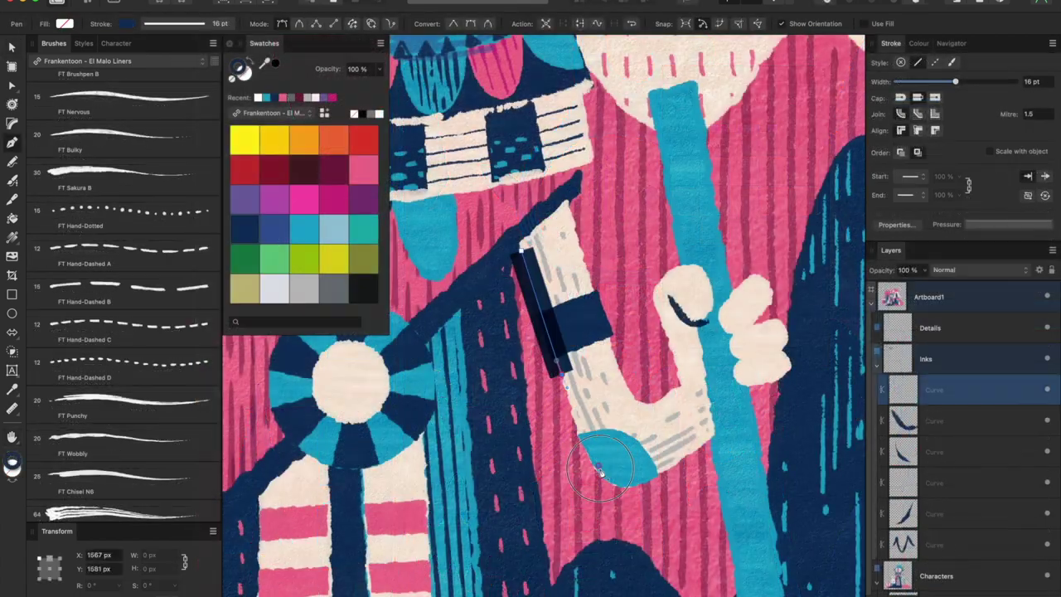
Draw a contour down the arm and apply the FT Mono Malo liner brush.
drag(609, 476, 657, 486)
click(711, 433)
scroll(124, 165, up, 8)
click(124, 91)
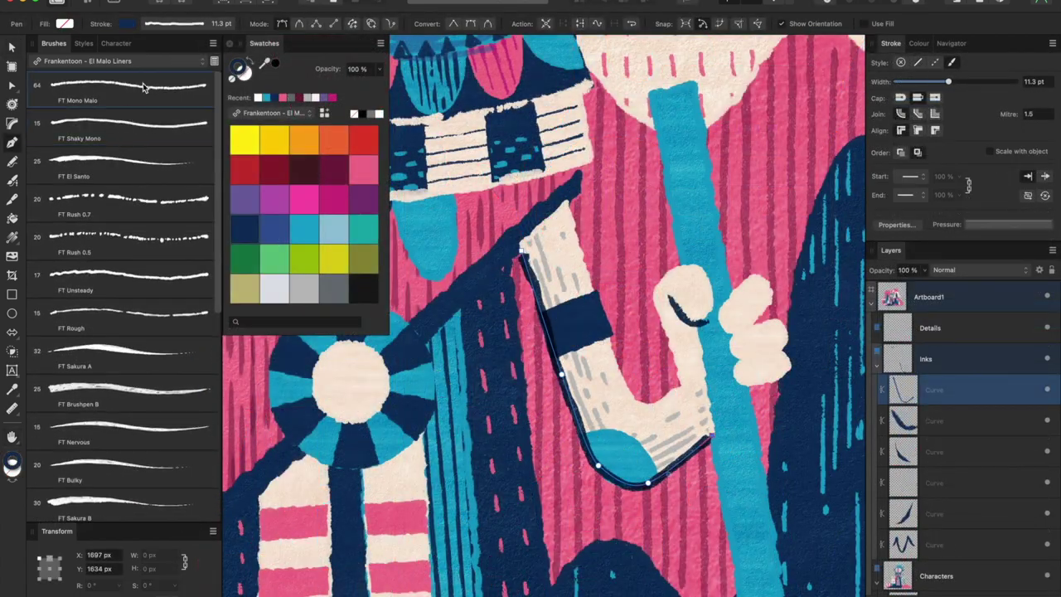
mouse_move(955, 81)
mouse_down()
mouse_move(995, 81)
mouse_move(921, 82)
mouse_move(949, 81)
mouse_up()
key(Escape)
Trace the inner arm around the elbow up to the hand with a 17 pt contour.
click(618, 363)
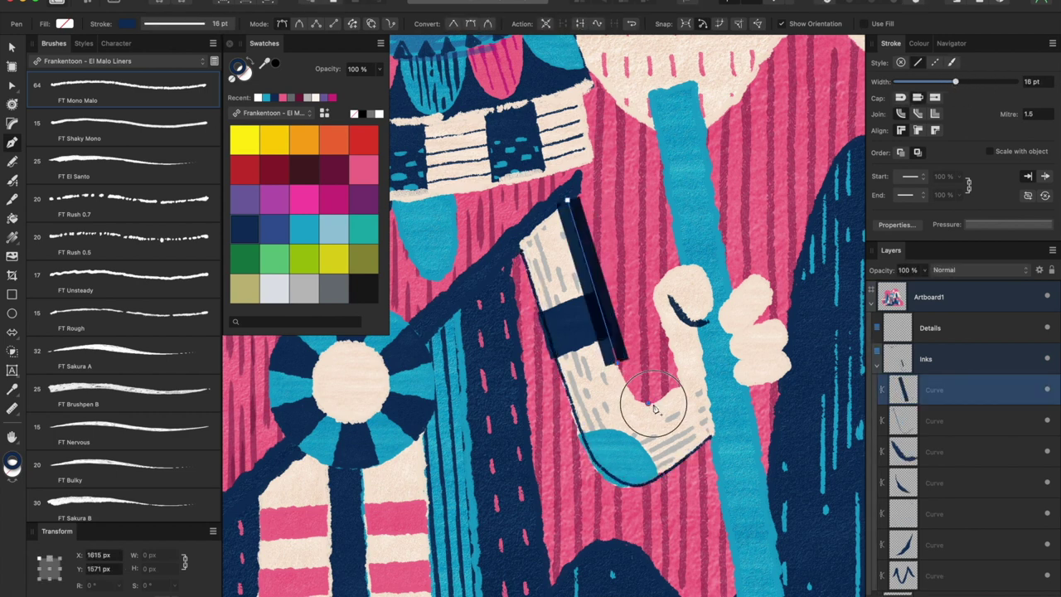
click(648, 404)
click(680, 384)
click(655, 296)
click(677, 265)
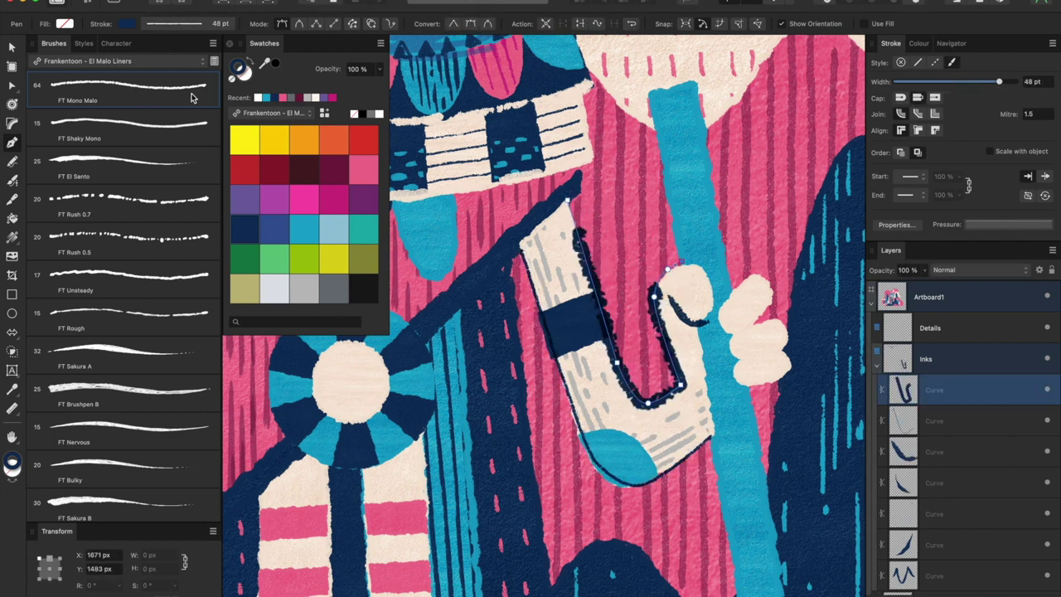
mouse_move(956, 81)
mouse_down()
mouse_move(987, 83)
mouse_move(955, 82)
mouse_up()
Outline the top finger with a 12 pt contour and begin one along the lower finger.
key(h)
scroll(652, 146, down, 5)
scroll(651, 146, up, 6)
scroll(651, 146, right, 3)
scroll(652, 146, down, 2)
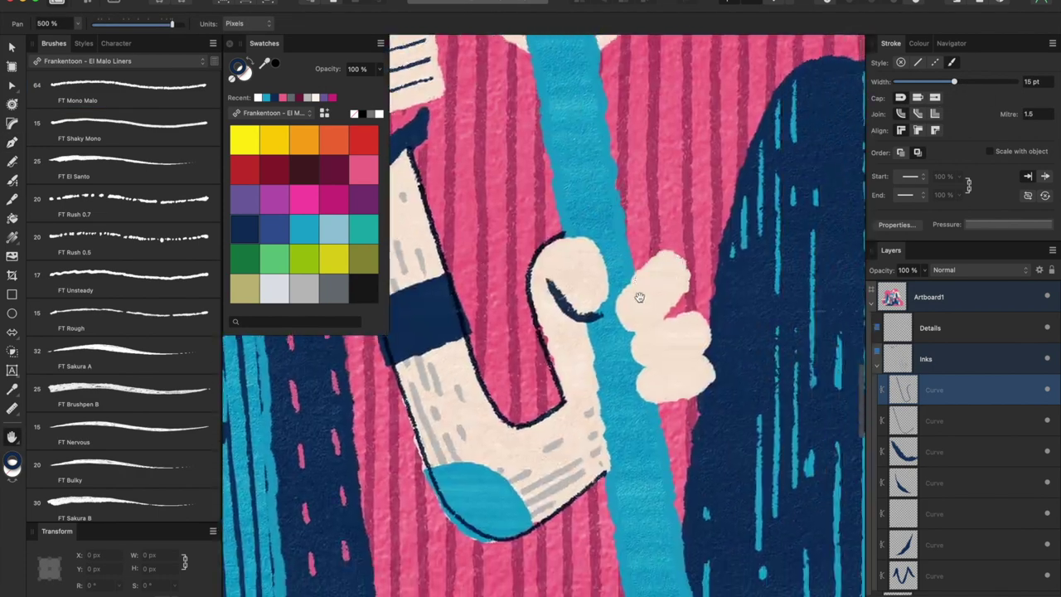
key(p)
key(super+d)
drag(632, 286, 617, 314)
click(692, 286)
mouse_move(693, 286)
mouse_down()
mouse_move(713, 282)
mouse_move(666, 272)
mouse_up()
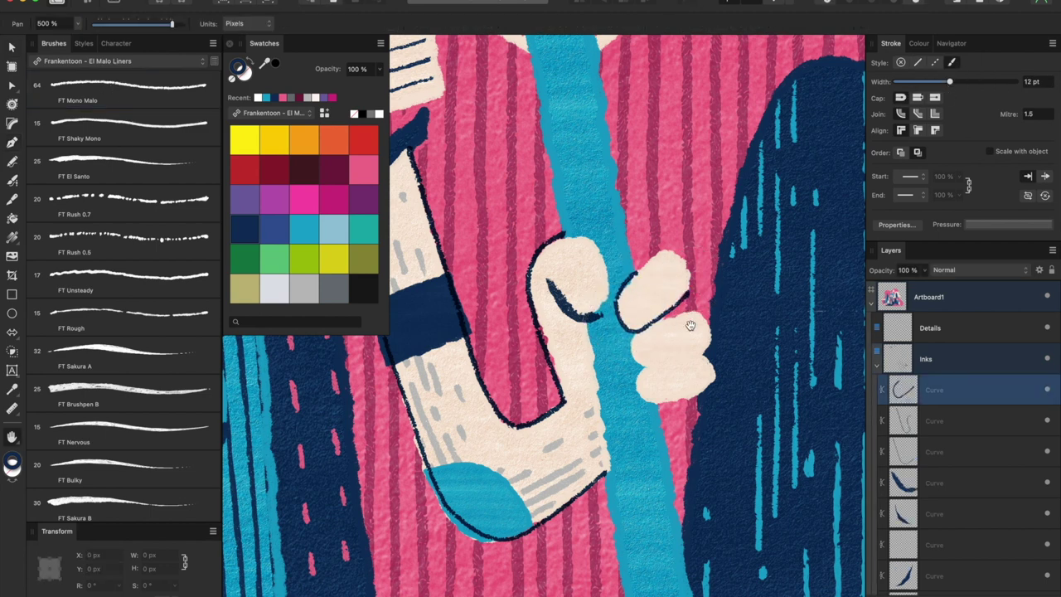
key(Escape)
drag(679, 365, 708, 335)
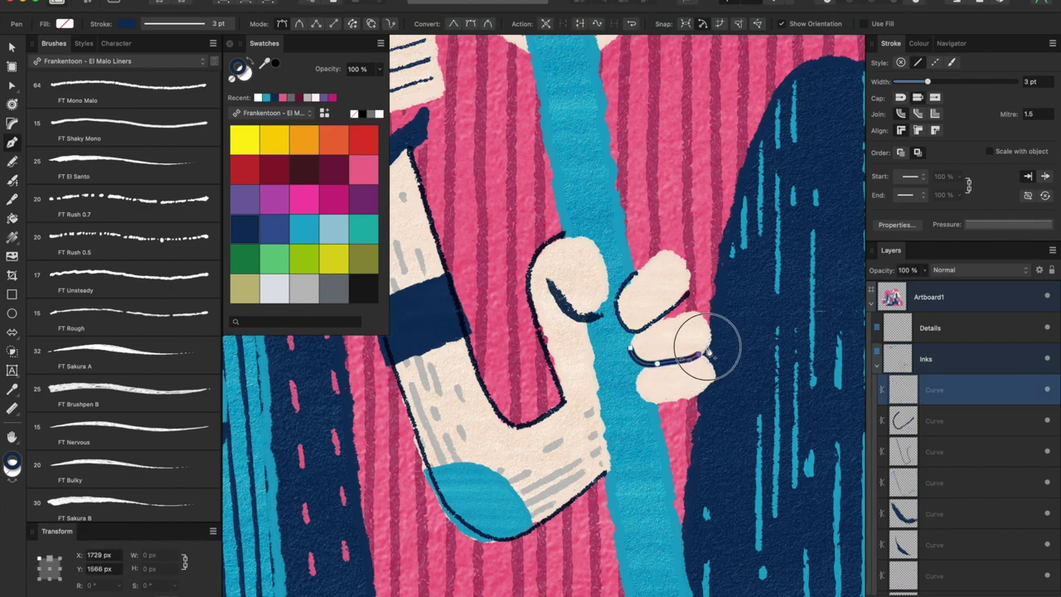